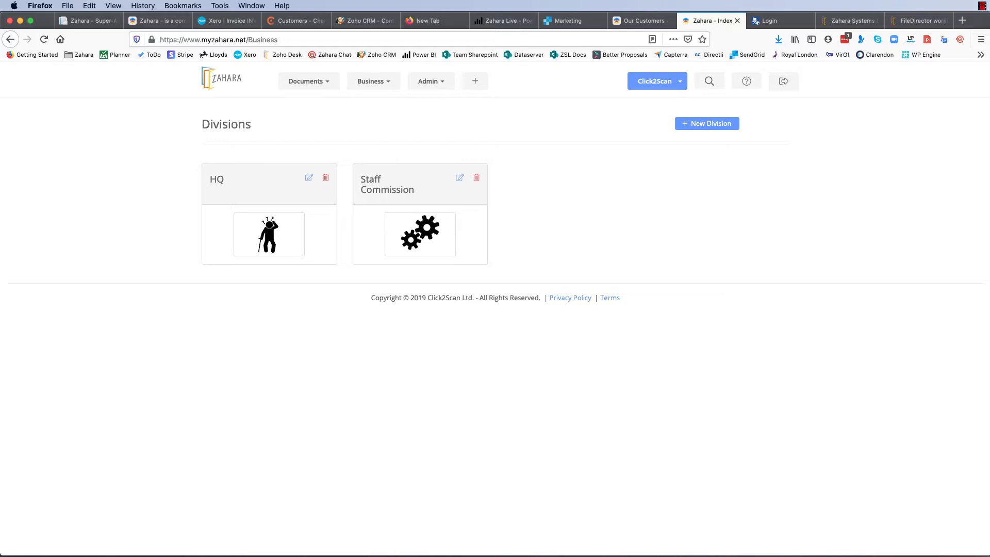
Open the HQ division's Invoices approval workflow for editing.
click(309, 178)
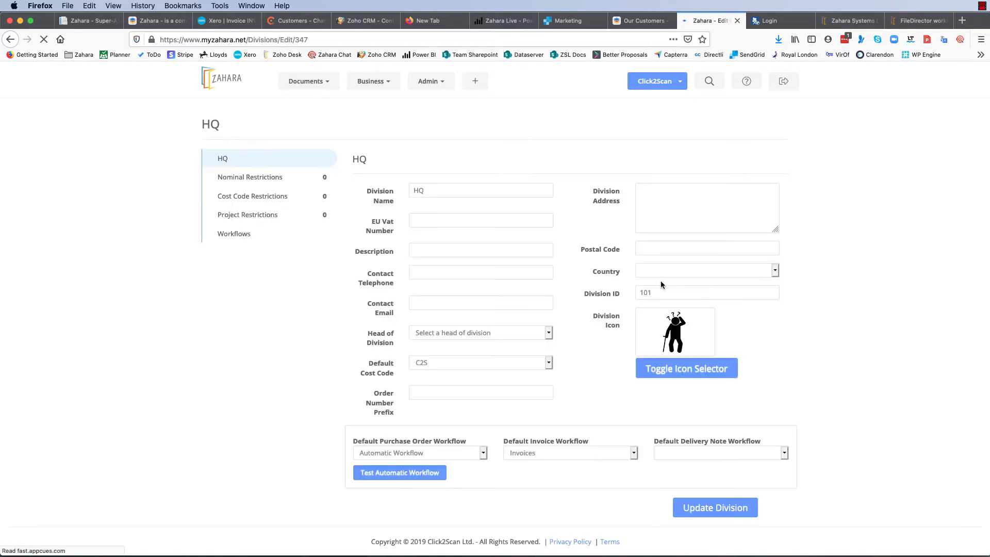
click(232, 233)
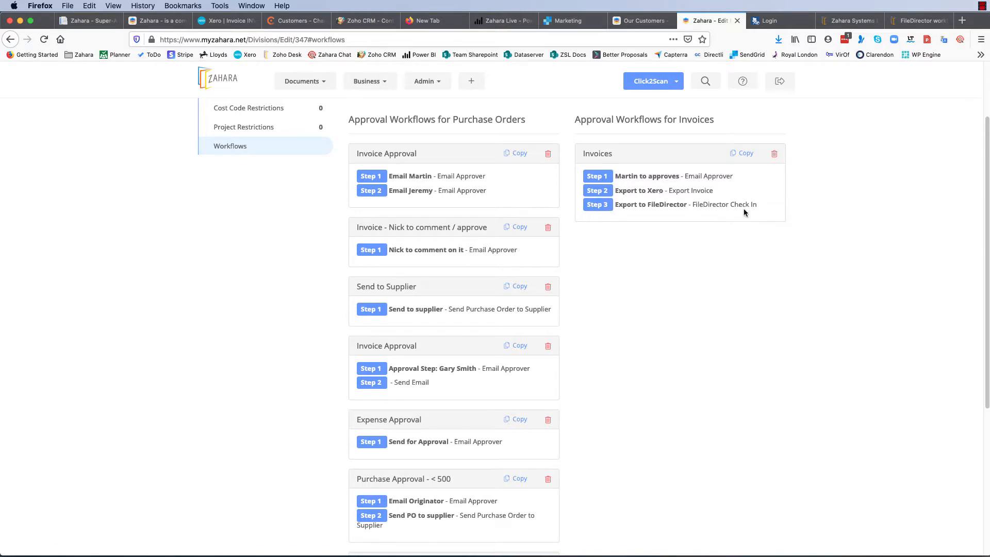
click(608, 158)
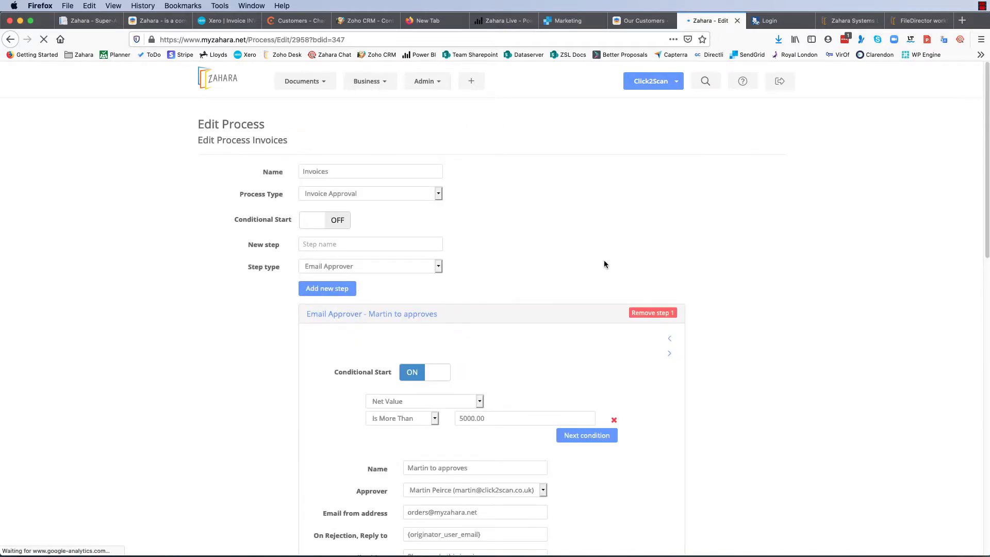
Review the settings of the Export to FileDirector step, including its FileDirector version options.
scroll(605, 261, down, 5)
scroll(604, 263, down, 8)
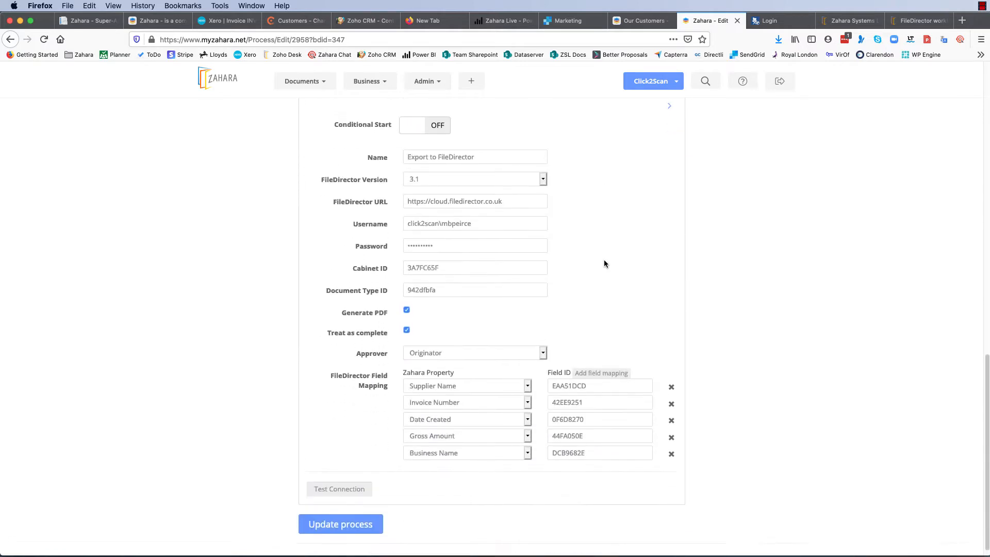
scroll(607, 262, up, 1)
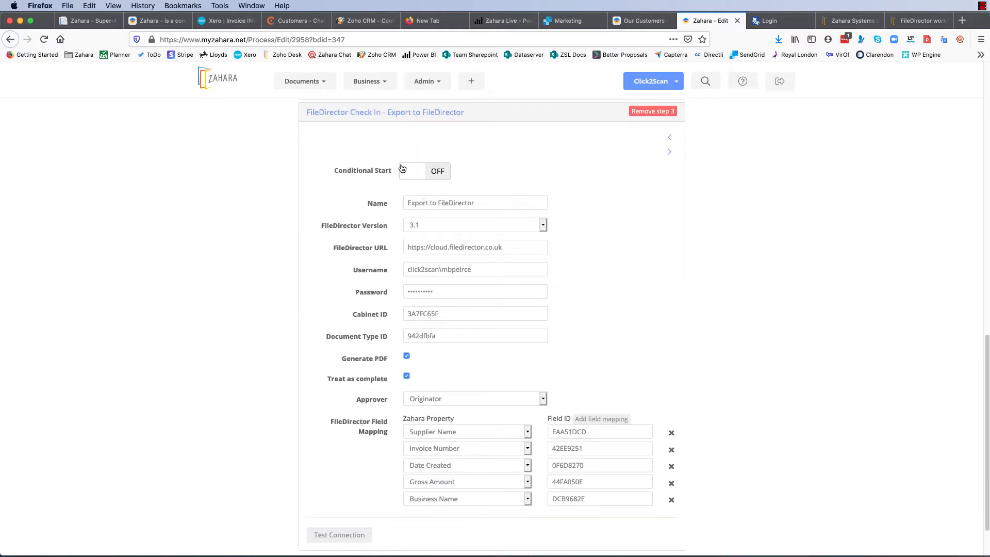
click(439, 225)
click(439, 224)
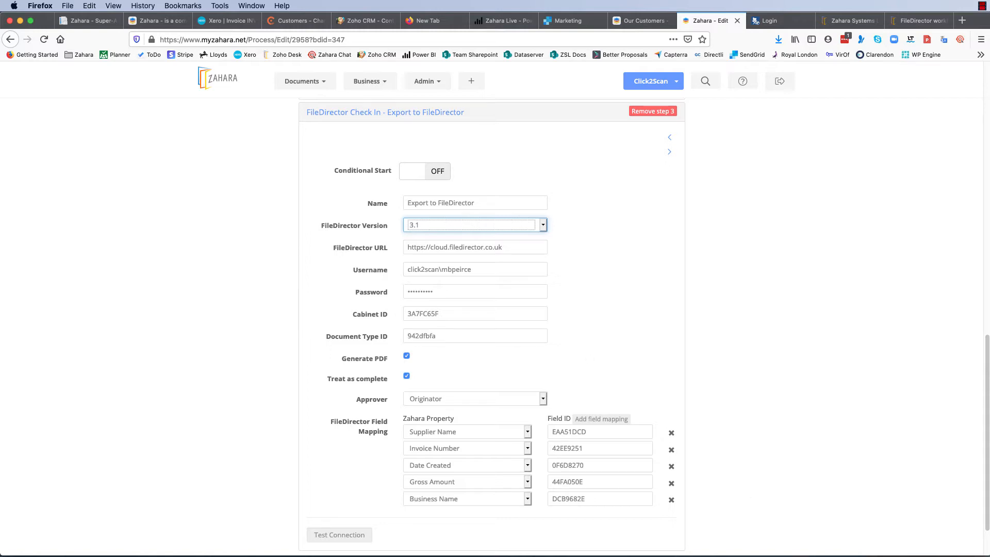
Switch to FileDirector Enterprise Manager, open the Click2Scan cabinet's settings and highlight the cabinet ID after the FD_ prefix.
key(super+Tab)
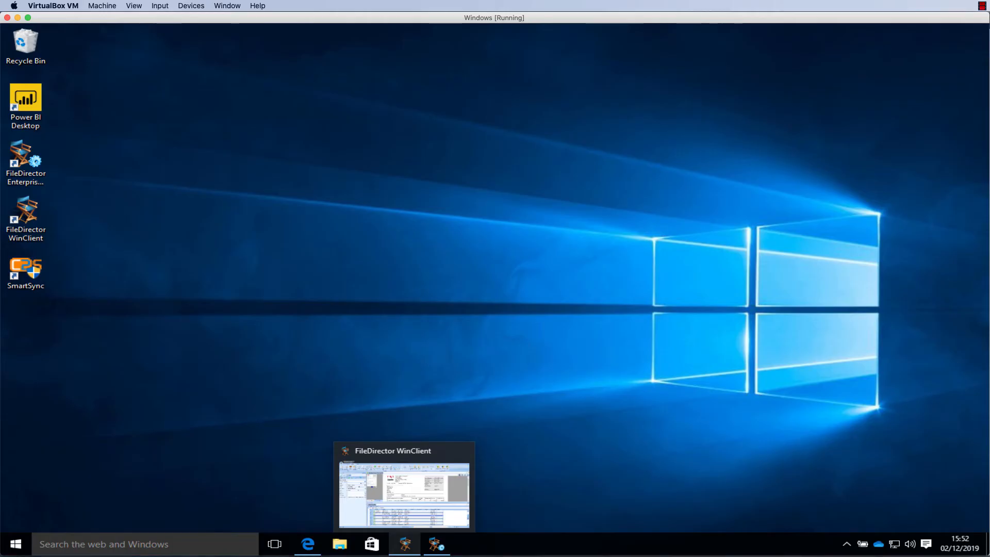
click(438, 548)
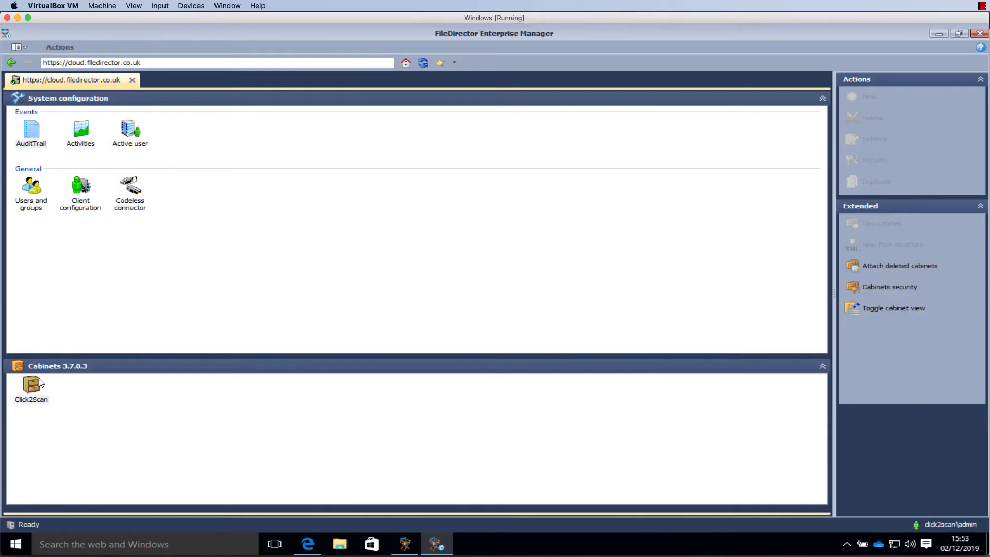
right_click(29, 384)
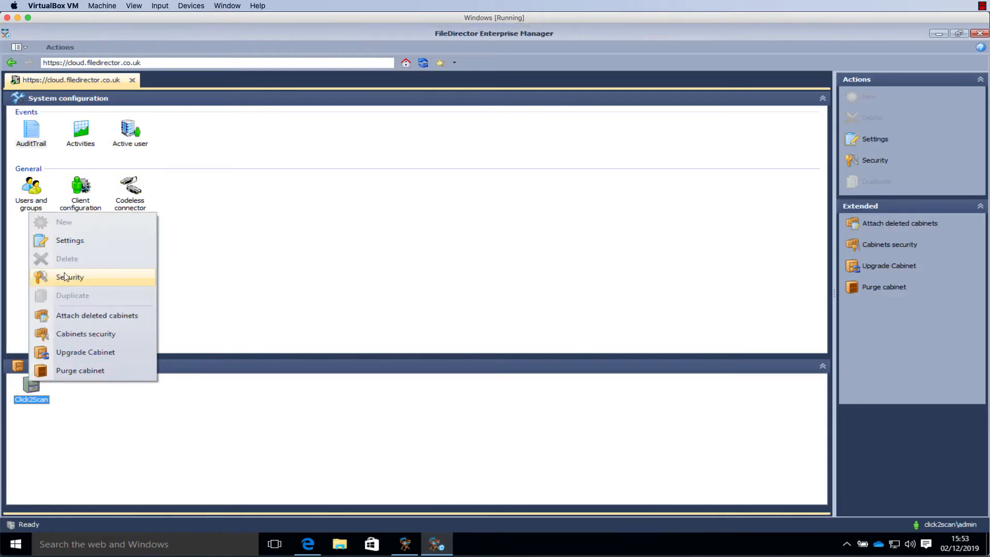
click(69, 250)
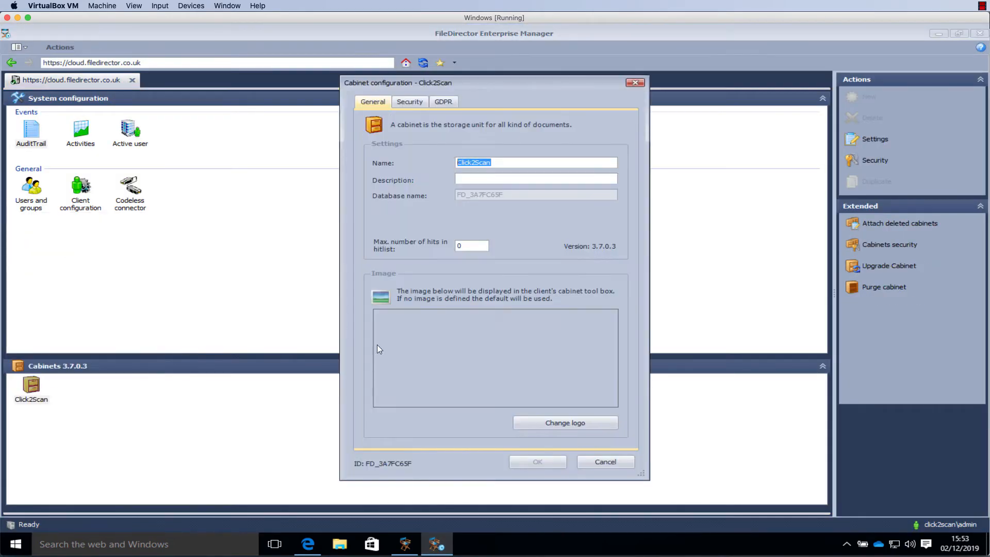
drag(379, 464, 414, 465)
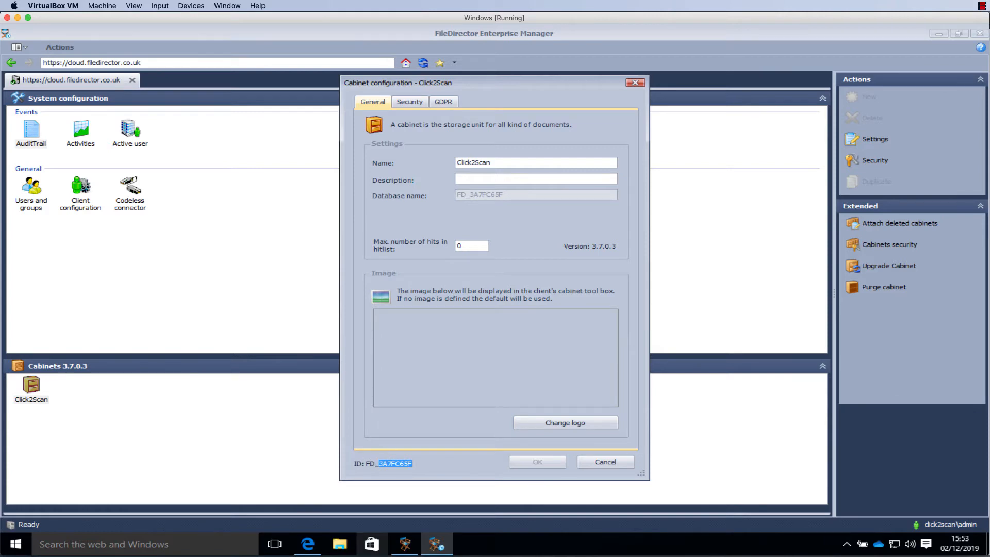
Switch back to Zahara in Firefox and check the step's Cabinet ID and Document Type ID values.
key(super+Tab)
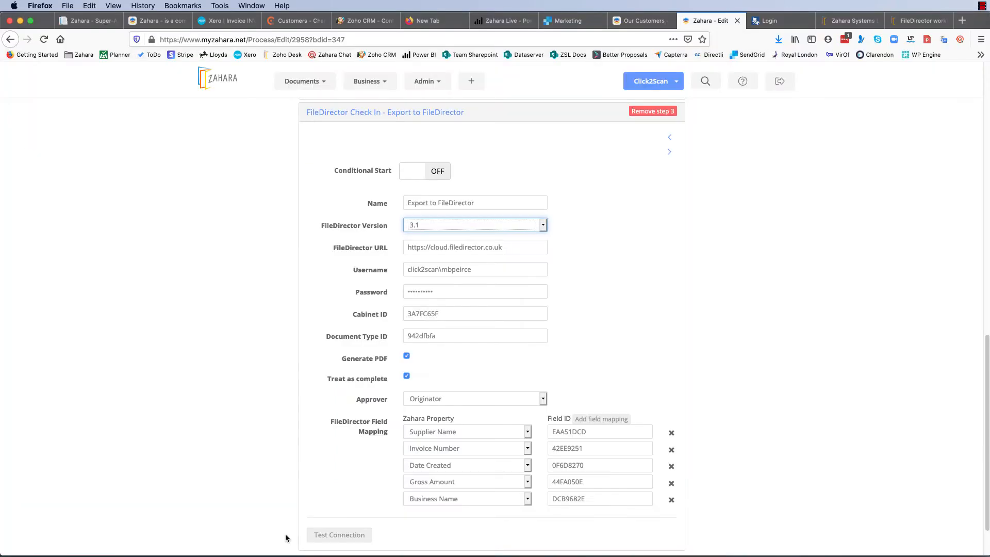
drag(465, 310, 387, 313)
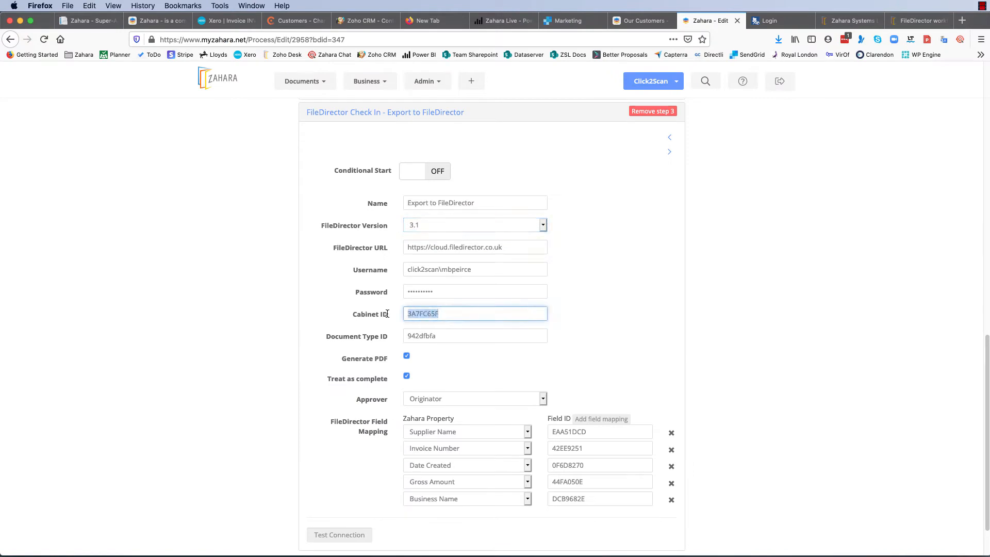
click(444, 336)
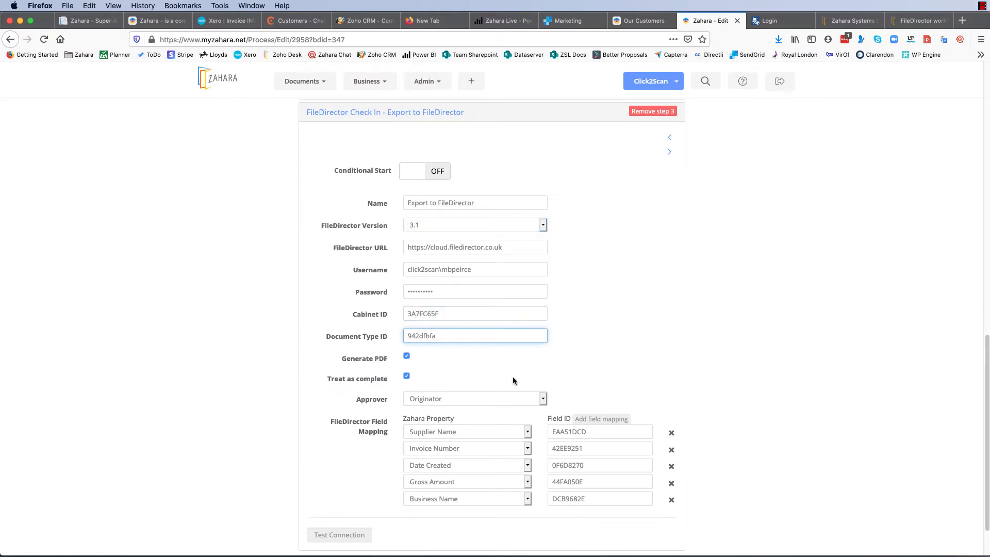
Return to FileDirector Enterprise Manager, close the cabinet configuration without changes and open the Click2Scan cabinet's document types list.
key(super+Tab)
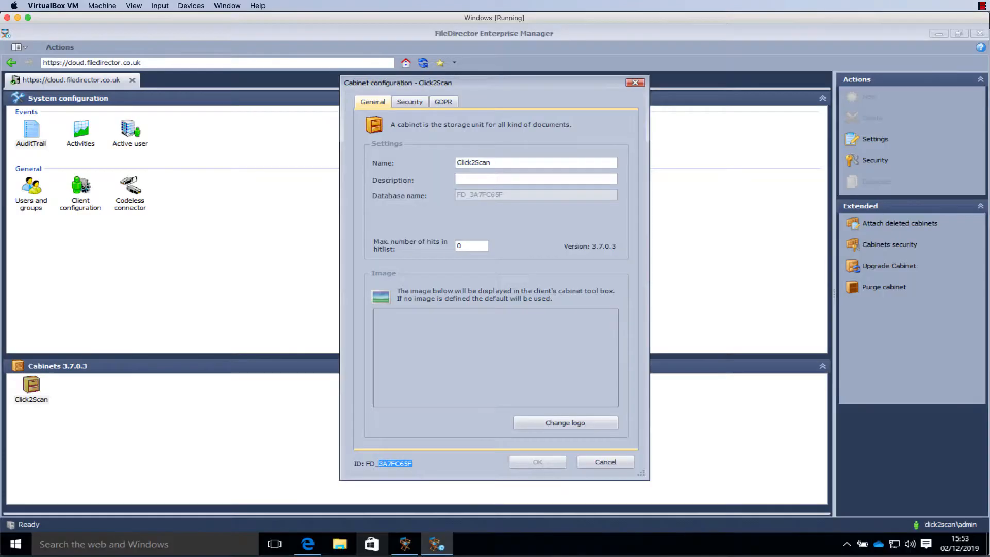
click(619, 464)
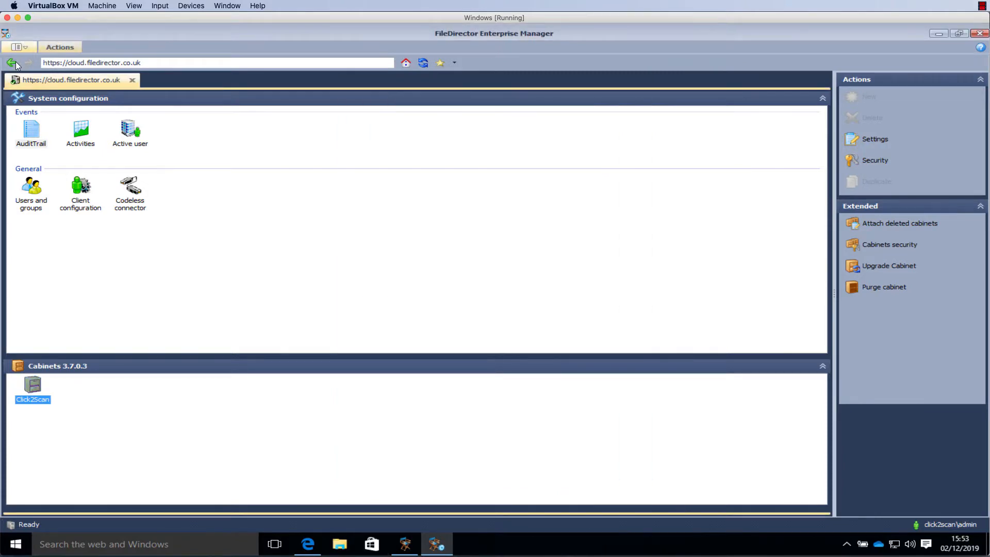
click(47, 381)
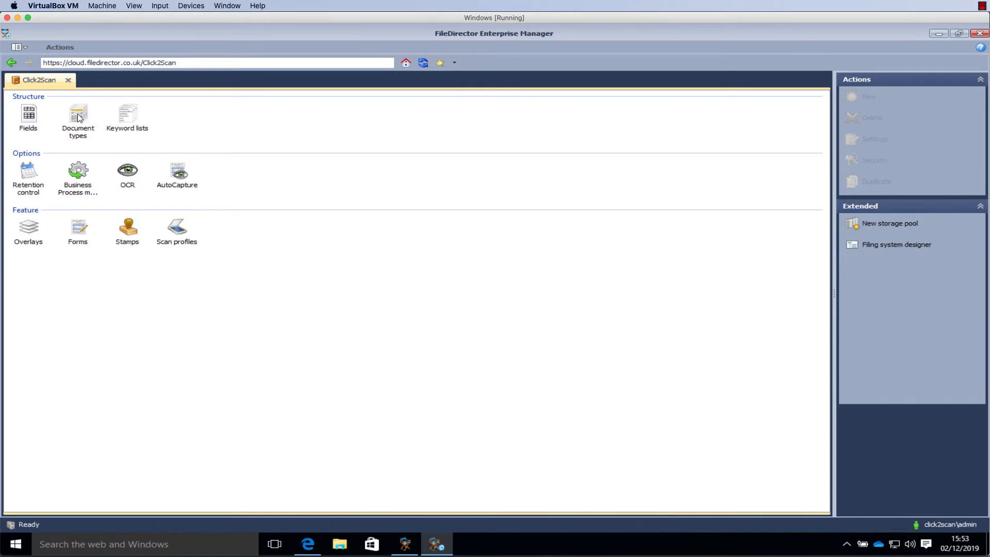
double_click(78, 118)
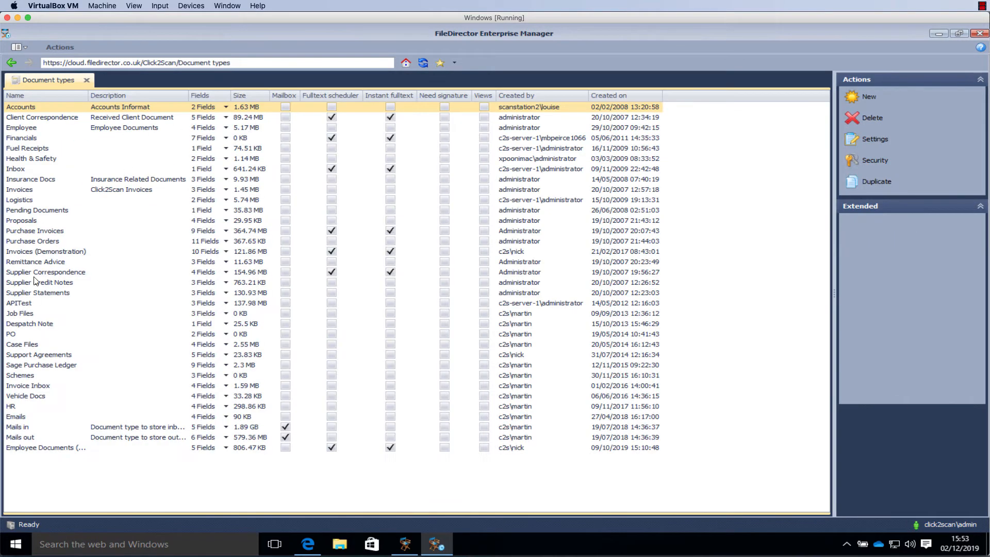
Open the settings of the Purchase Invoices document type and highlight its ID.
click(32, 233)
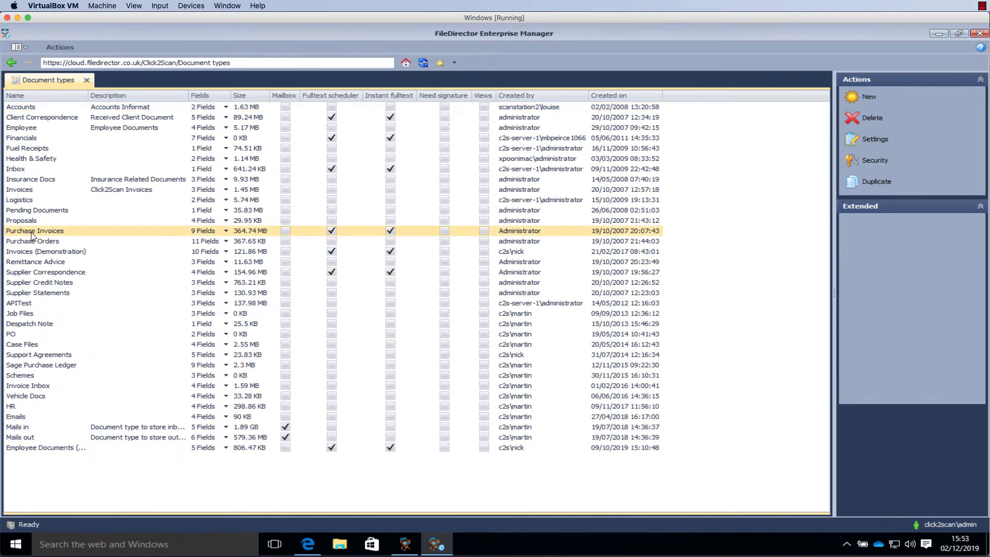
right_click(33, 236)
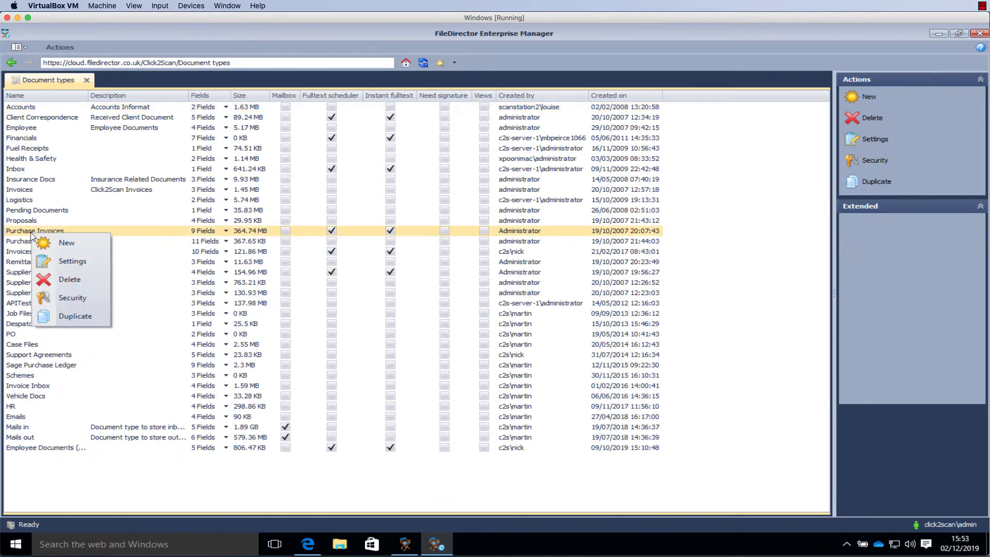
click(59, 259)
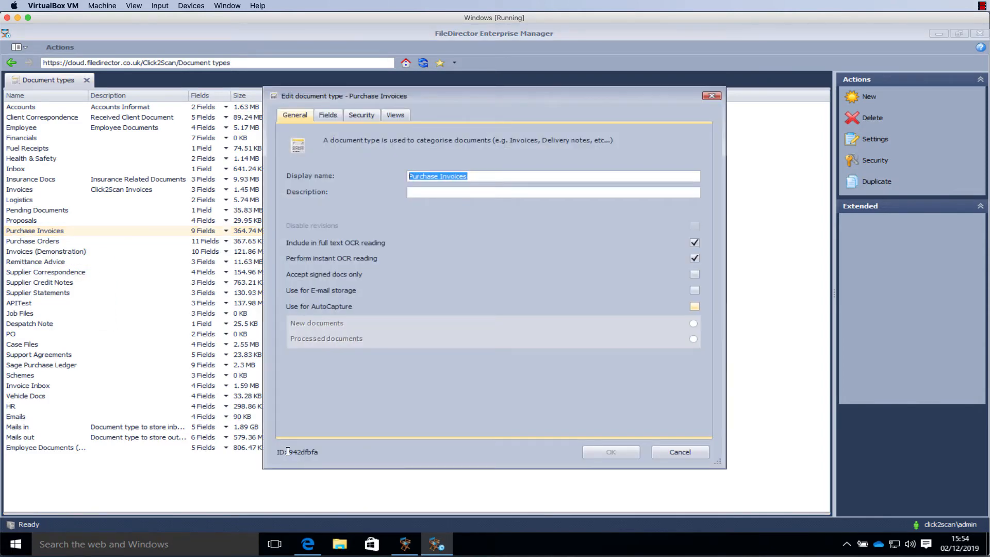
drag(287, 452, 320, 453)
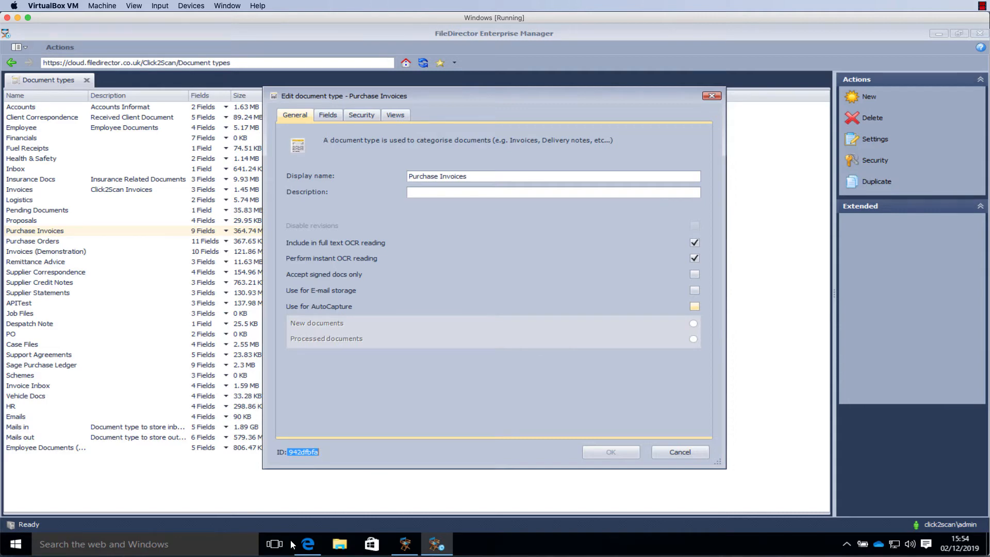
Switch back to Zahara, add a FileDirector field mapping row to browse the available properties, and remove that empty row.
key(super+Tab)
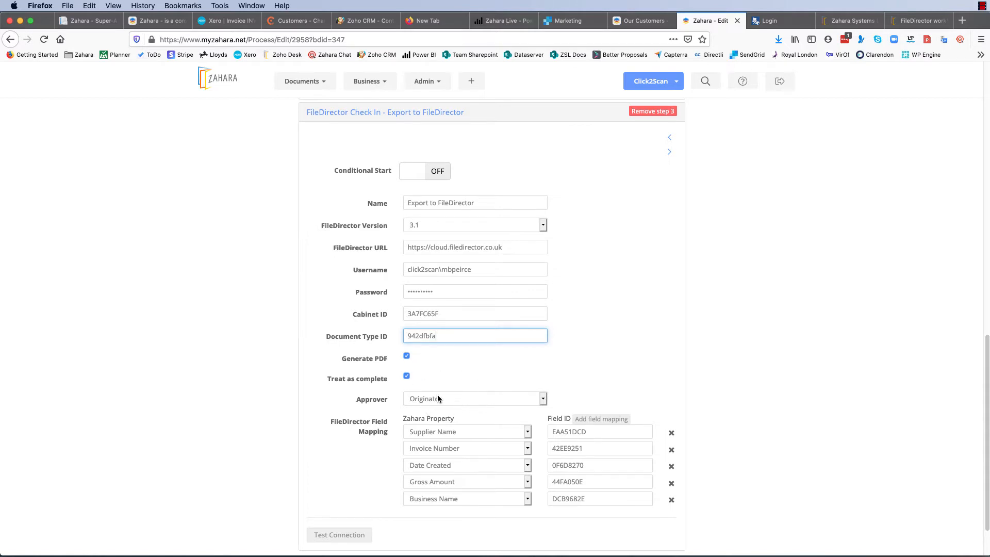
scroll(578, 381, down, 2)
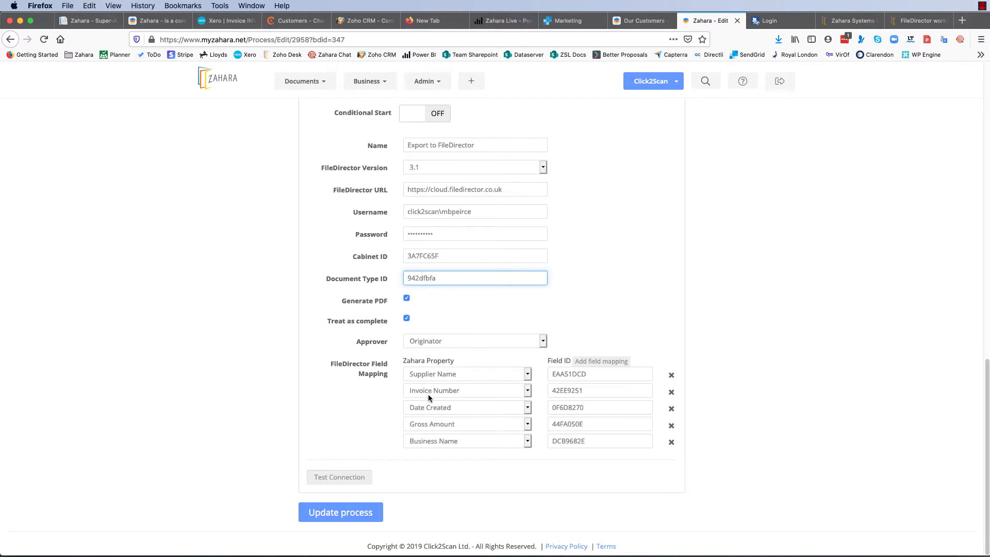
click(601, 361)
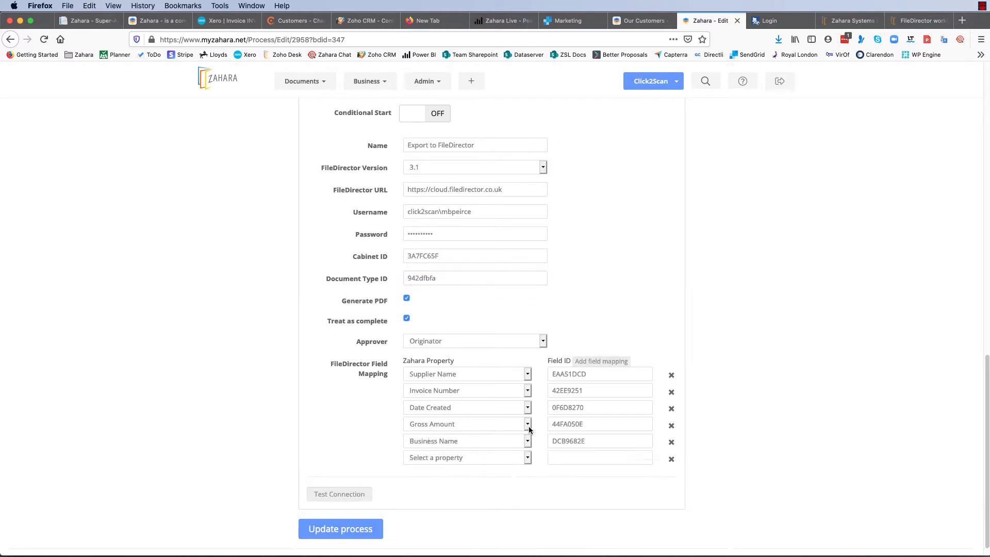
click(527, 458)
scroll(526, 459, down, 15)
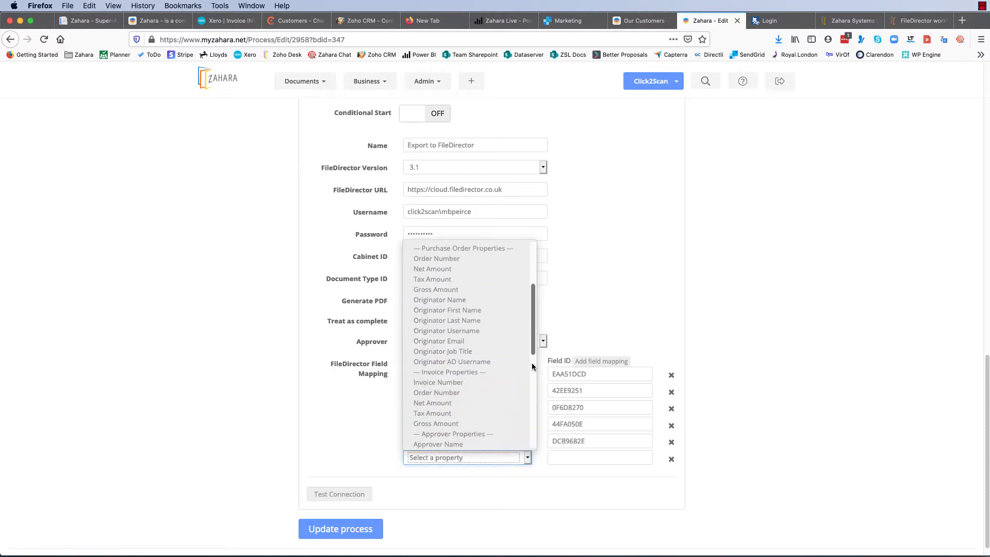
scroll(525, 348, up, 15)
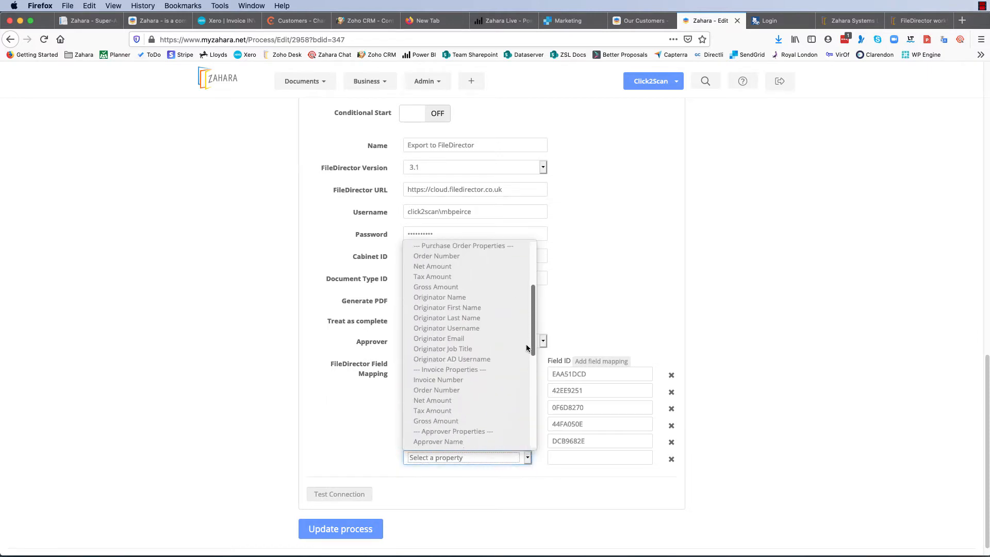
click(590, 312)
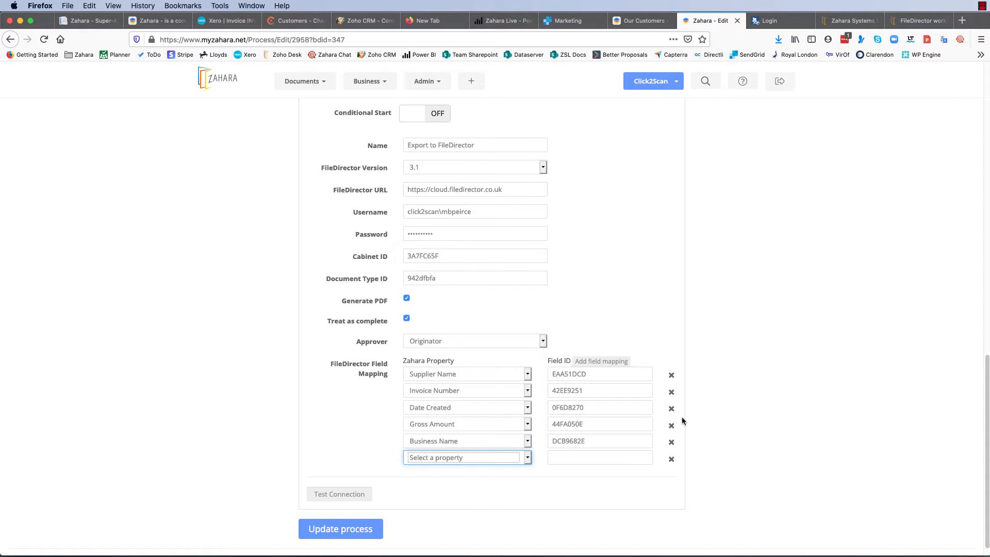
click(671, 459)
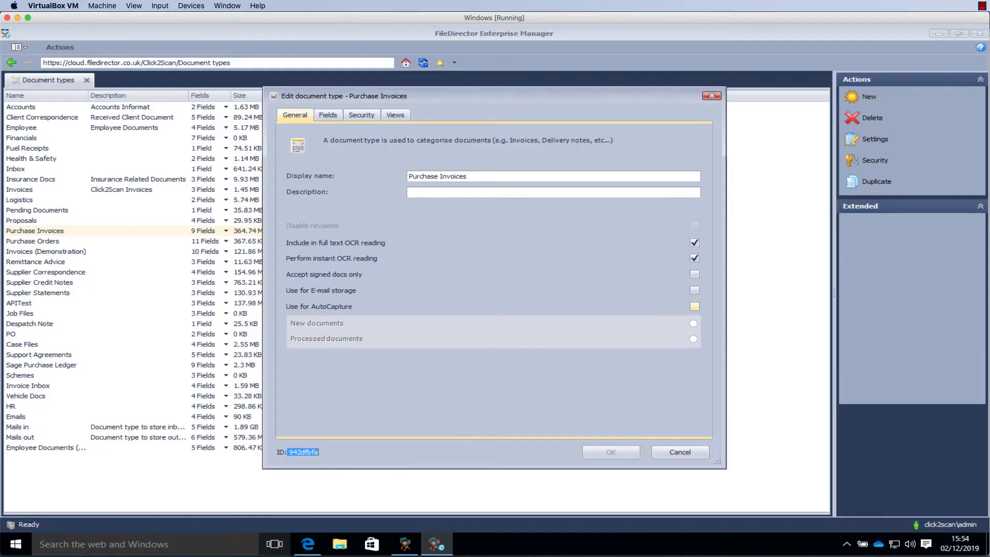
In FileDirector Enterprise Manager, close the Purchase Invoices settings without changes and open the Click2Scan cabinet's fields list.
click(684, 455)
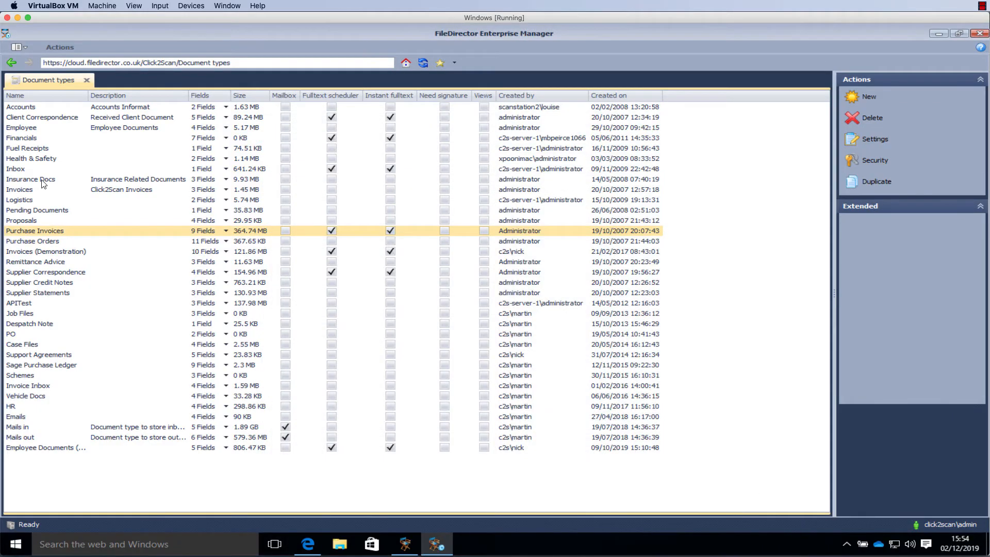
click(10, 62)
double_click(28, 114)
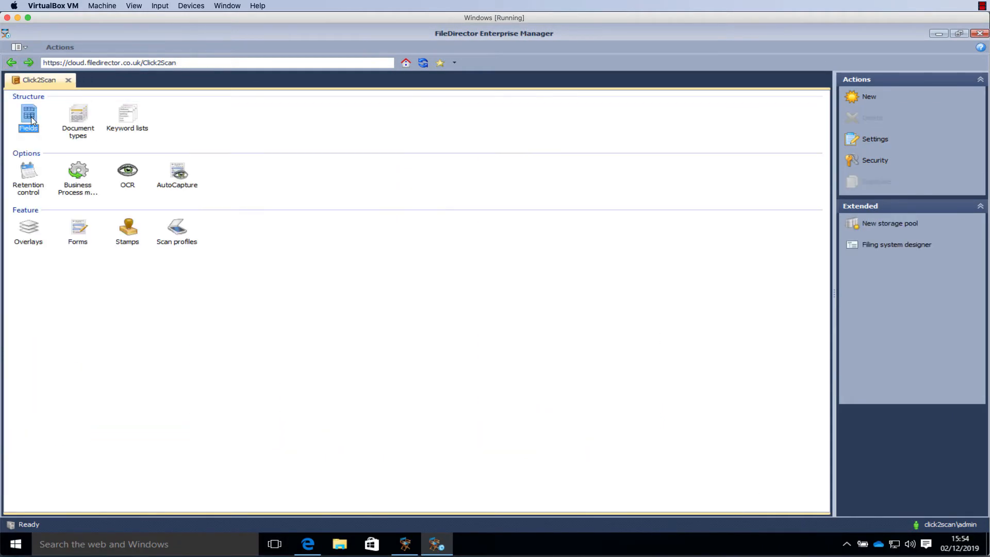
Open the properties of the Supplier index field to view its field ID.
scroll(128, 257, down, 10)
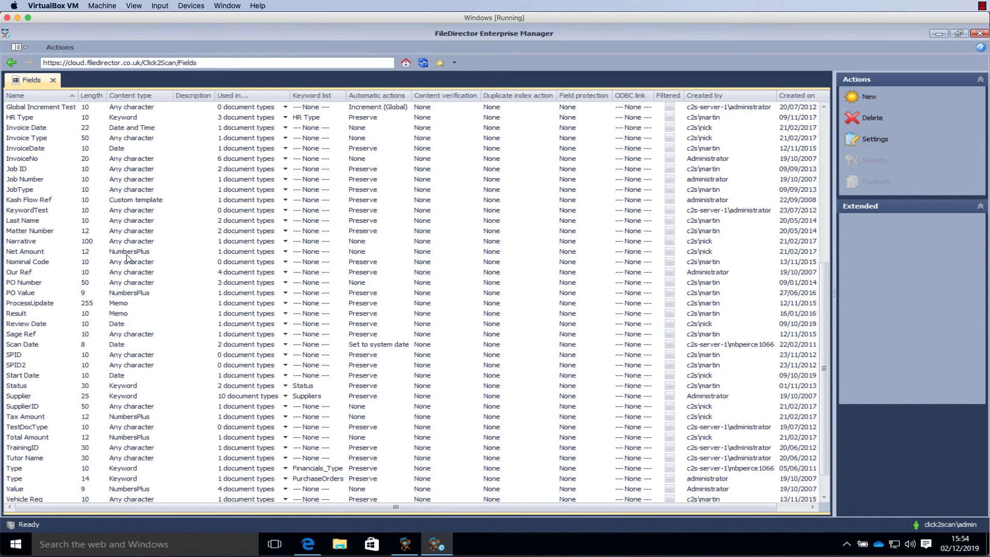
scroll(129, 258, up, 2)
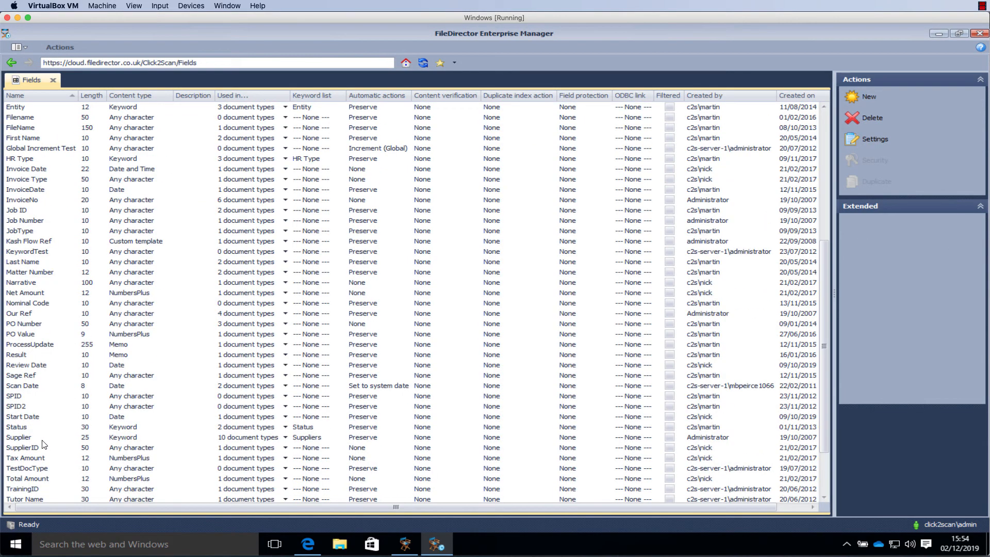
click(27, 439)
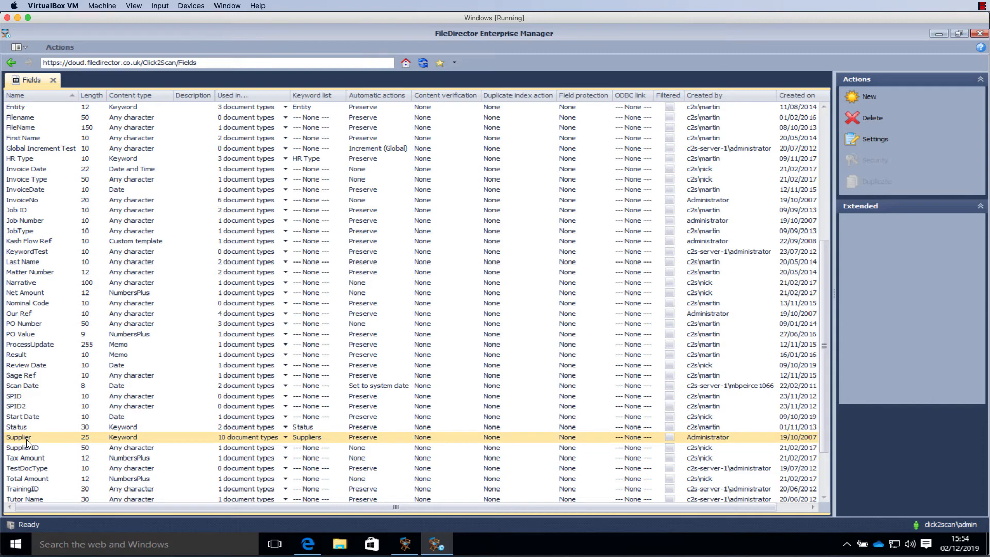
right_click(27, 443)
click(66, 376)
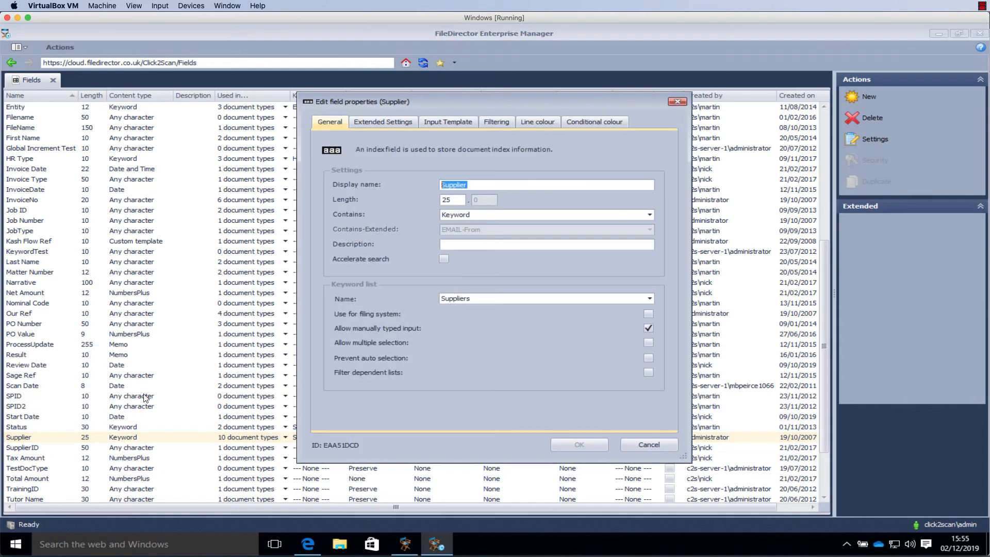
Highlight the Supplier field's ID, compare it with the Supplier Name mapping in Zahara, and close the field properties in FileDirector Enterprise Manager without changes.
drag(324, 447, 367, 448)
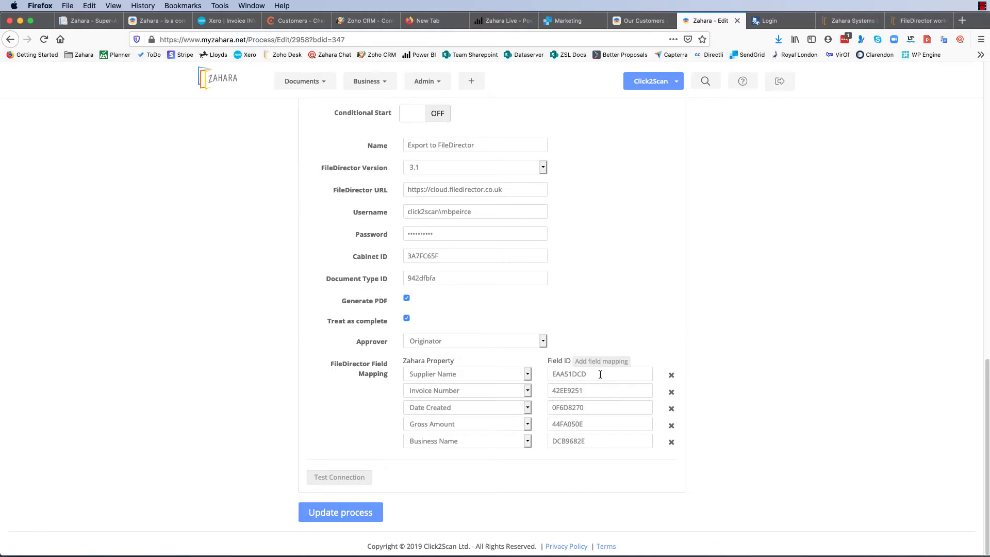
click(619, 374)
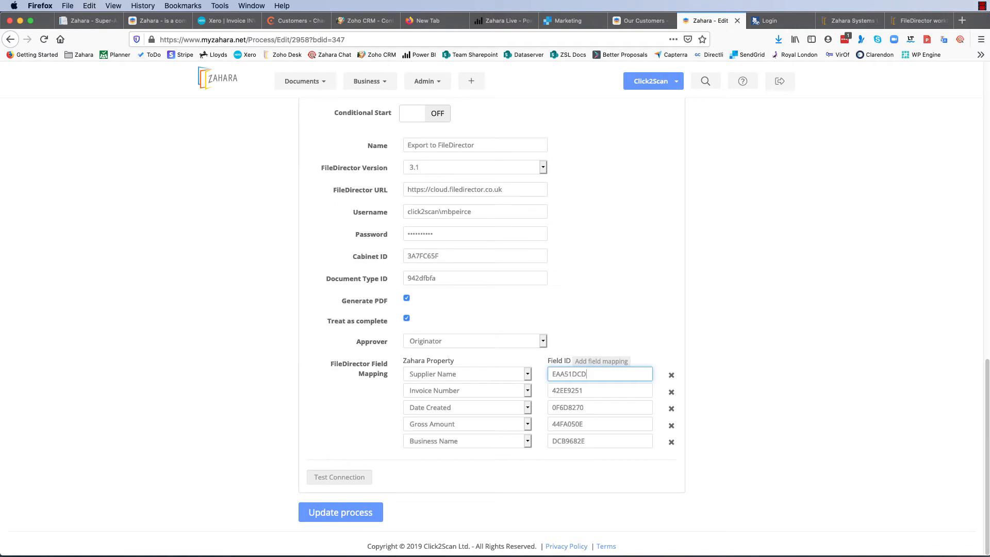
key(super+Tab)
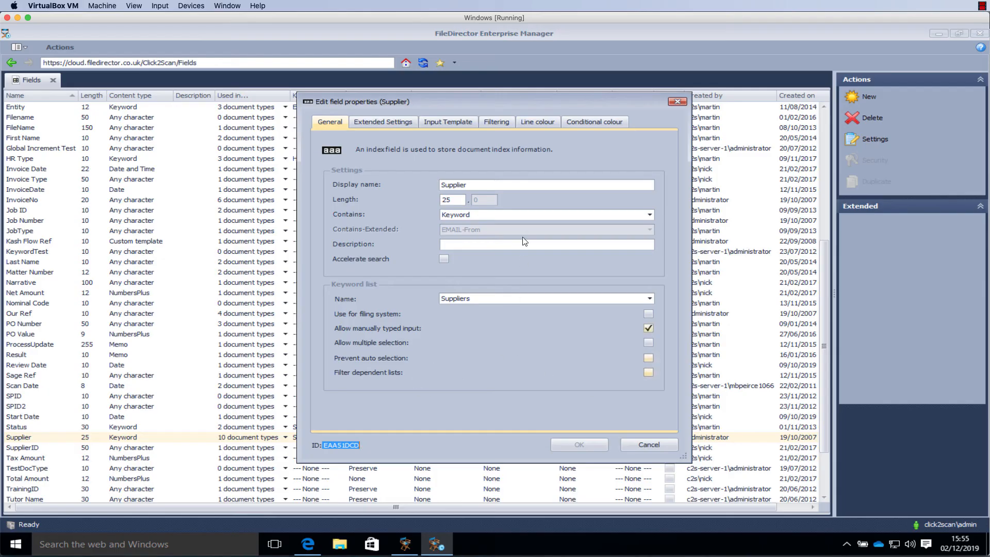
drag(458, 200, 427, 197)
click(646, 441)
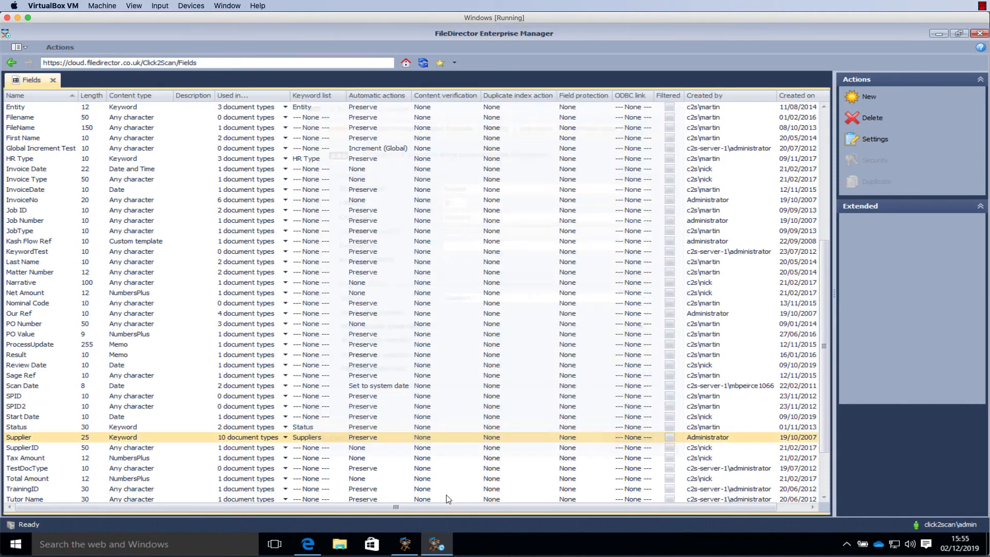
mouse_move(437, 543)
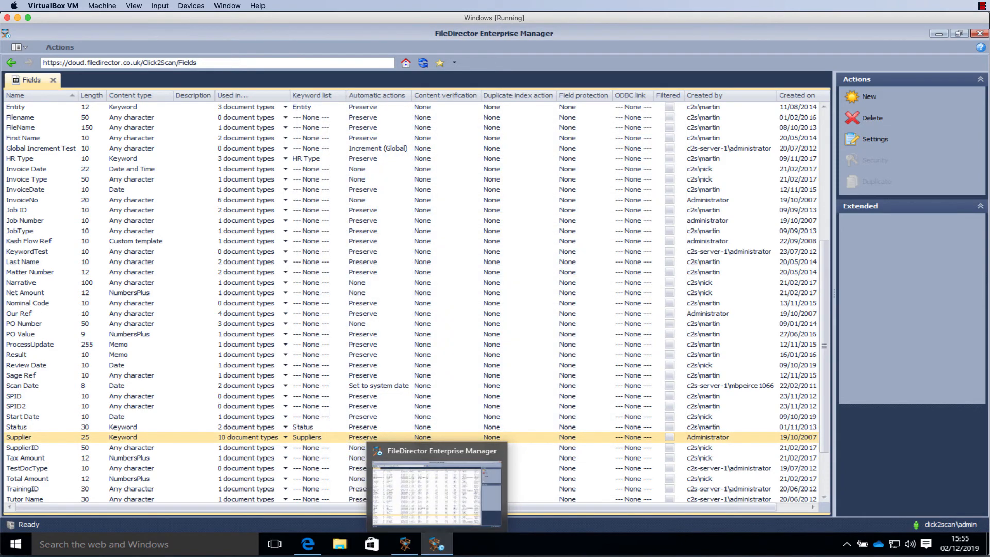
Switch back to Zahara and test the FileDirector connection of the Export to FileDirector step.
key(super+Tab)
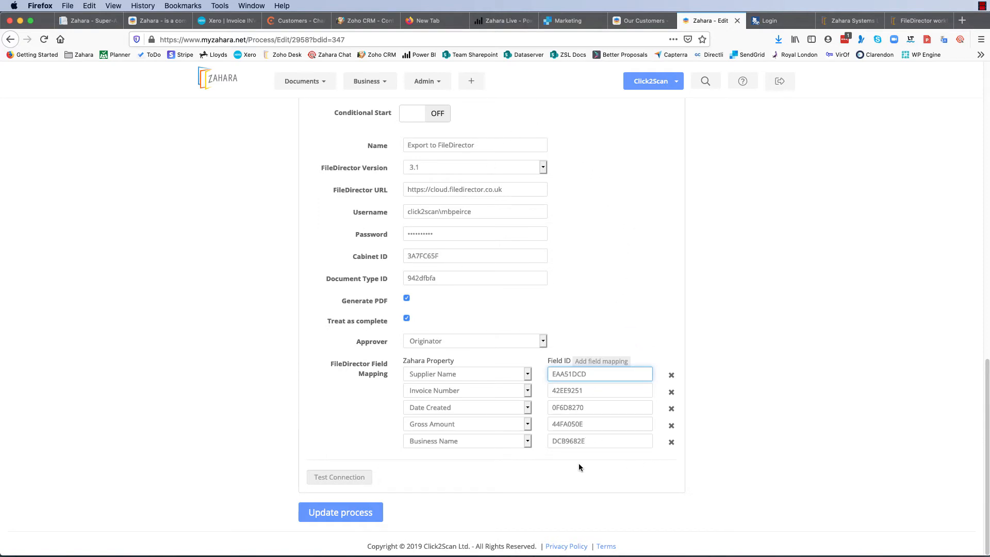
click(329, 479)
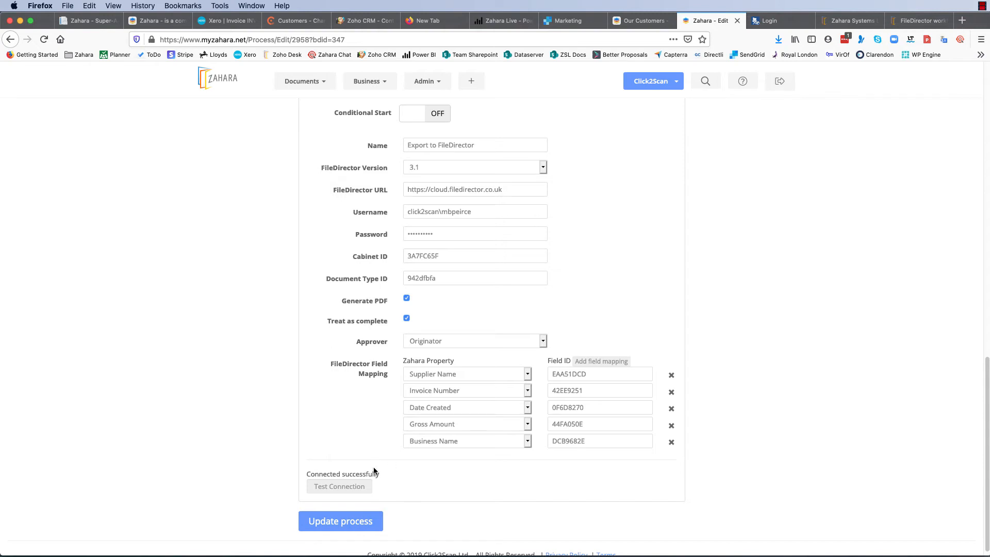
Review the Invoices workflow from its conditional email approval through the Xero export to the FileDirector check-in settings.
scroll(402, 465, up, 10)
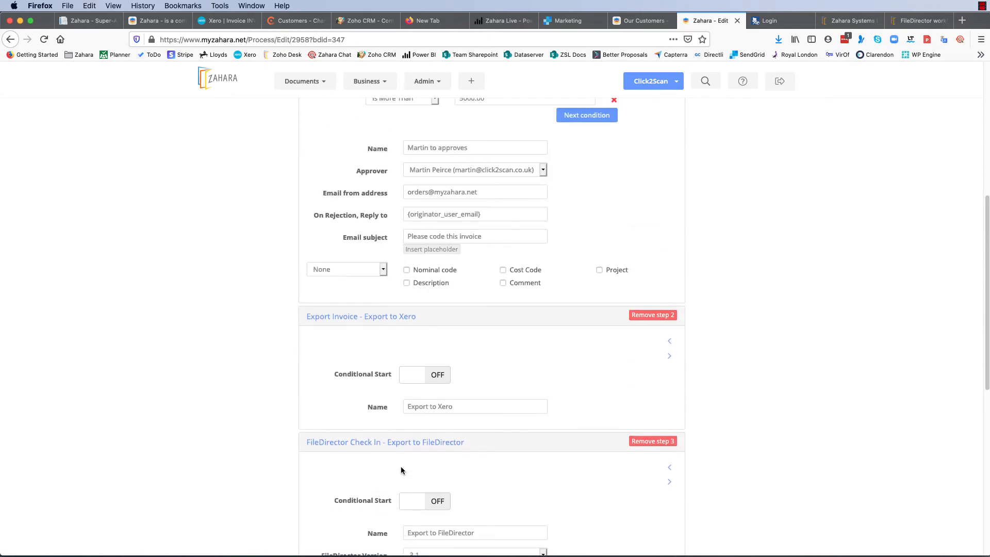
scroll(401, 470, down, 10)
scroll(401, 470, up, 6)
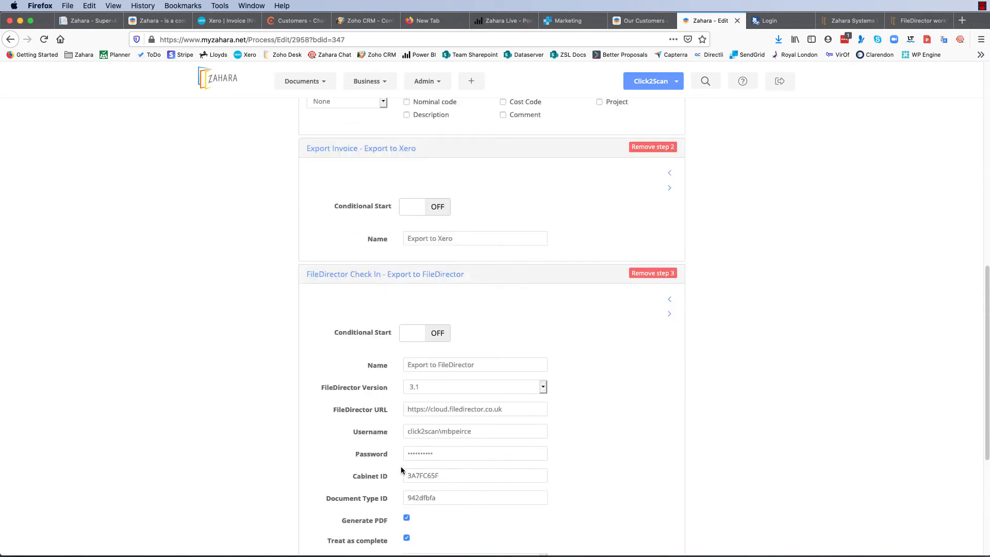
scroll(400, 466, up, 10)
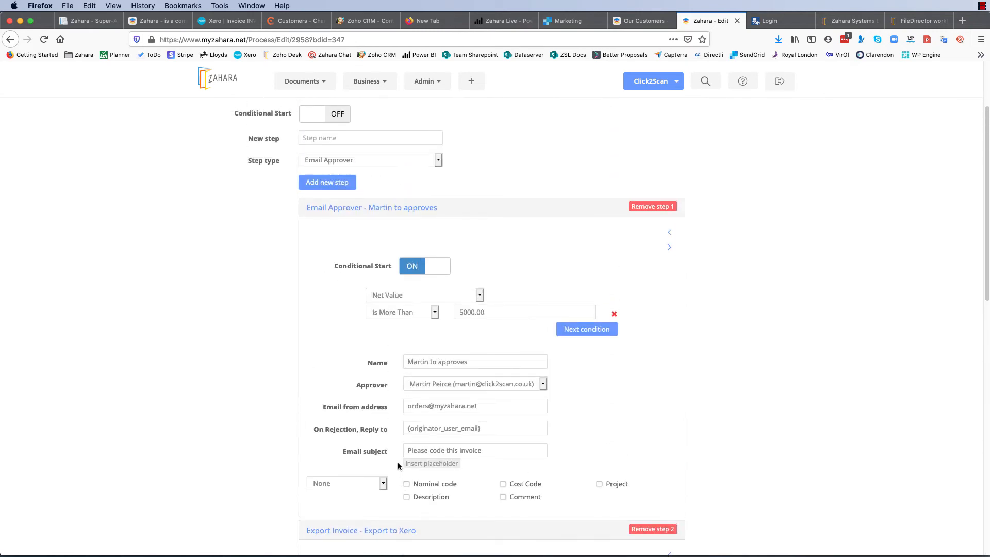
scroll(476, 354, down, 1)
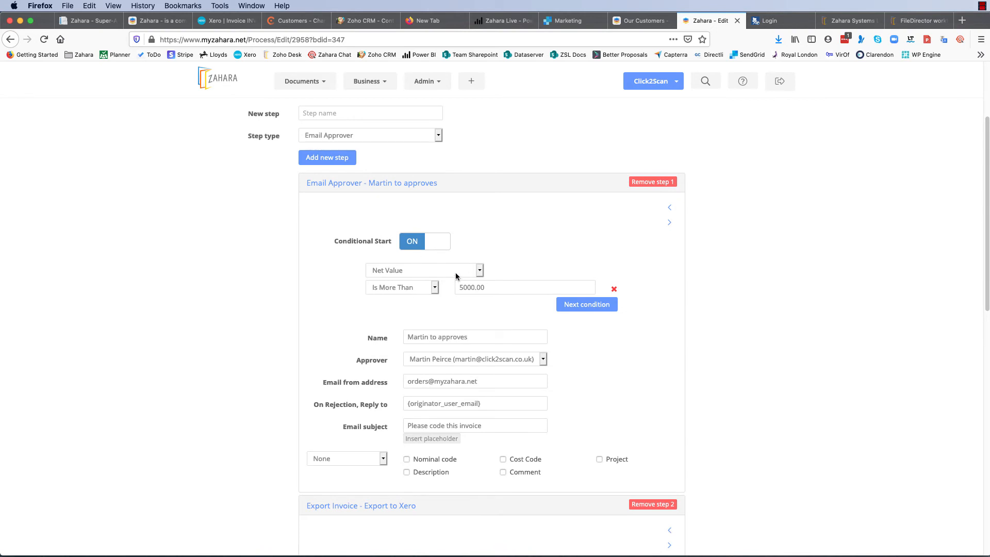
scroll(447, 324, down, 4)
scroll(447, 323, down, 8)
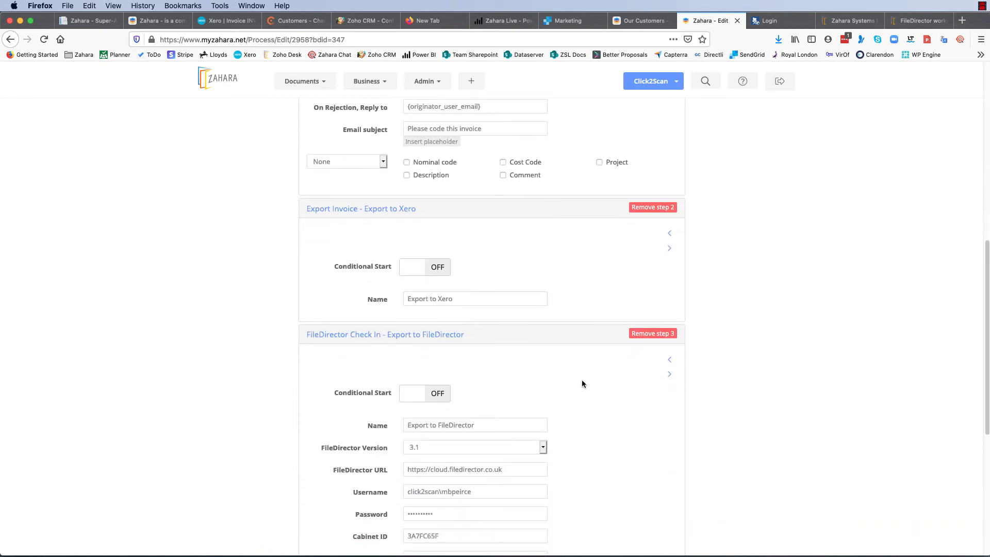
scroll(583, 371, down, 10)
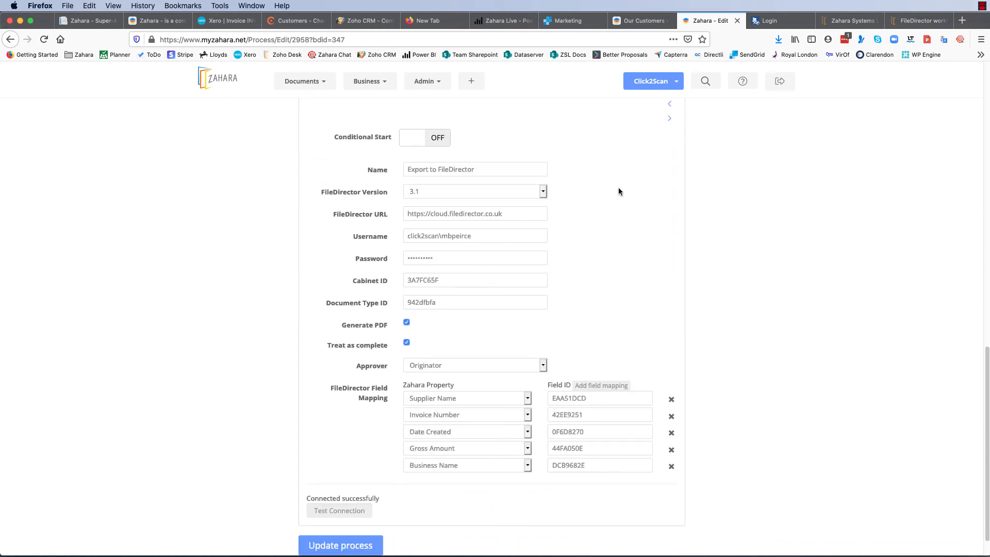
scroll(464, 183, up, 20)
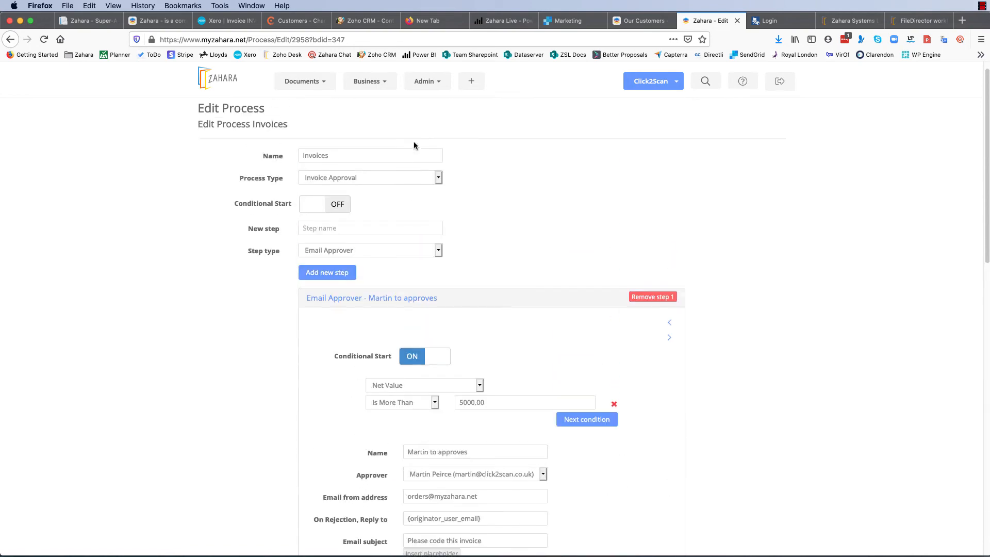
Open the Larger Orders workflow from the HQ division's workflows for editing.
click(375, 84)
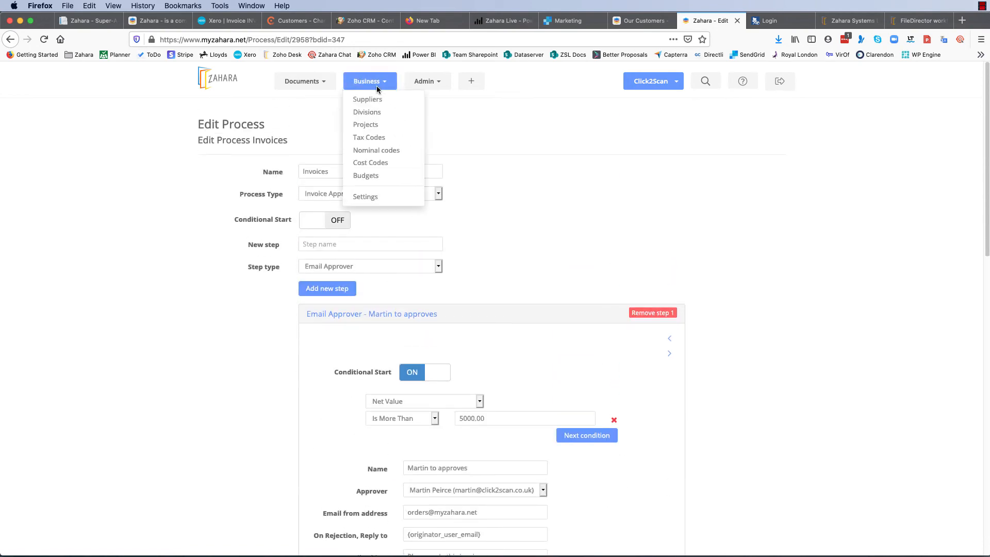
click(375, 111)
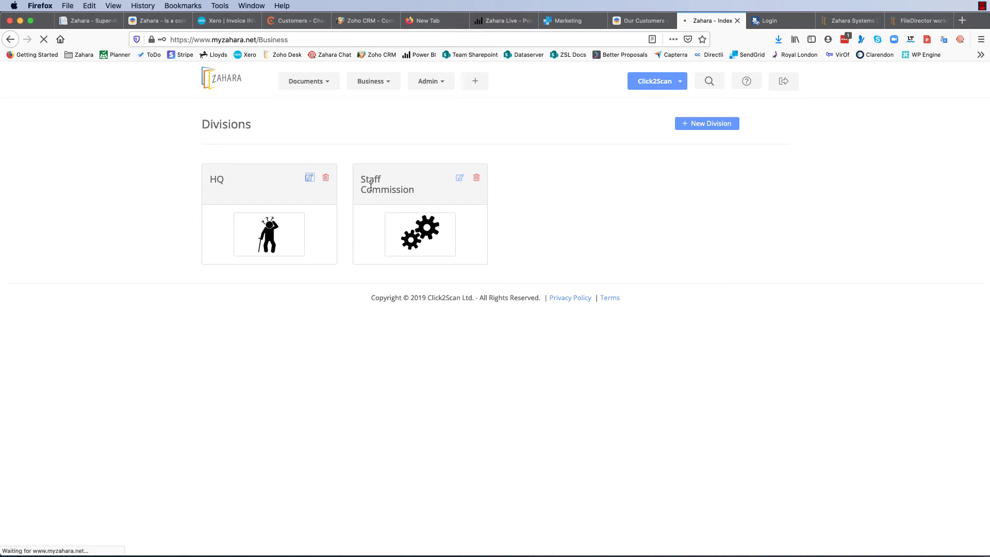
click(233, 234)
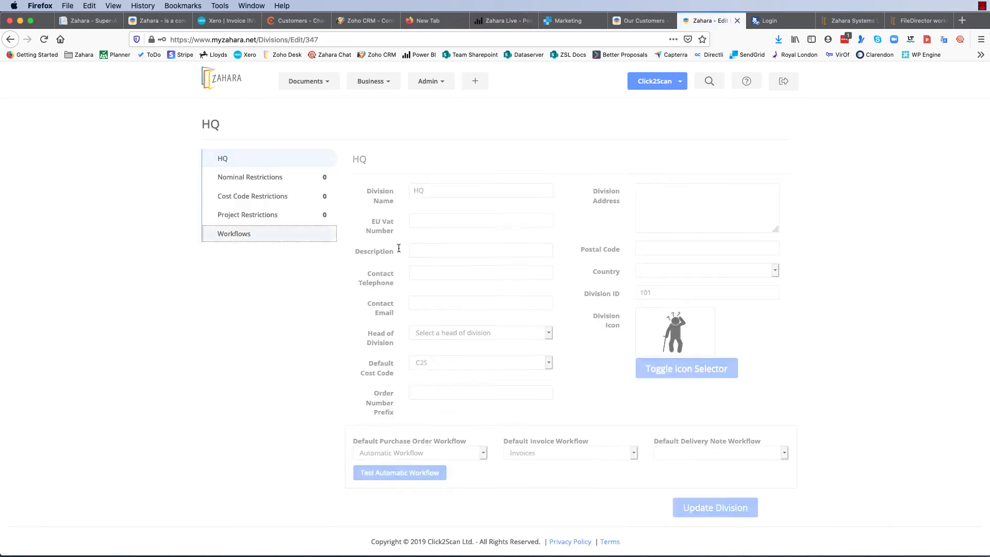
scroll(466, 420, down, 5)
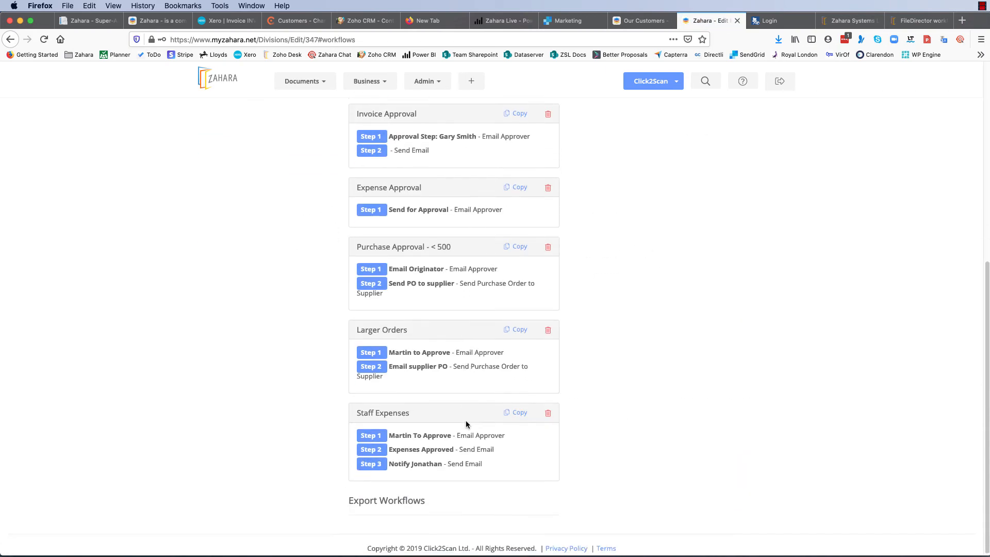
click(386, 329)
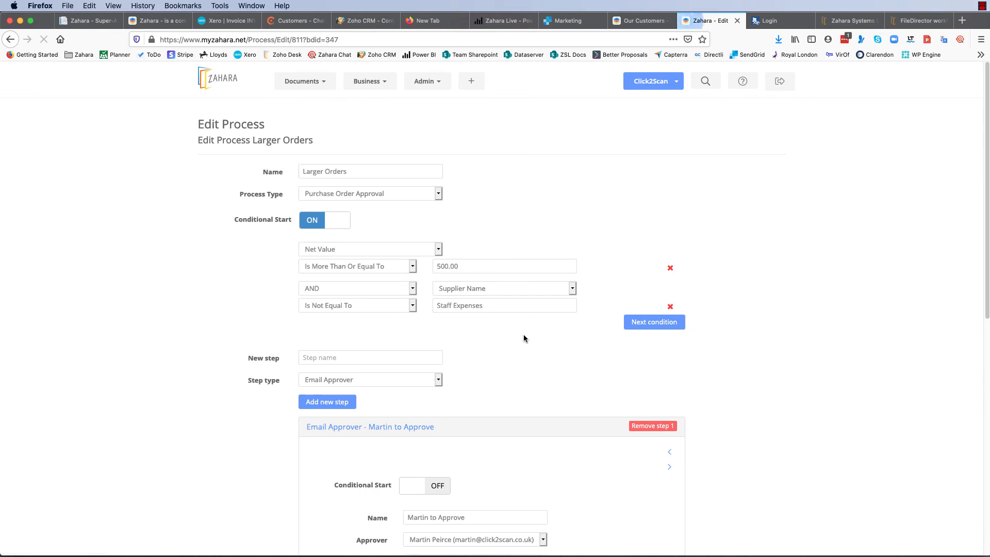
Add a FileDirector Check In step named "Export to FD" to the Larger Orders workflow.
scroll(521, 338, down, 5)
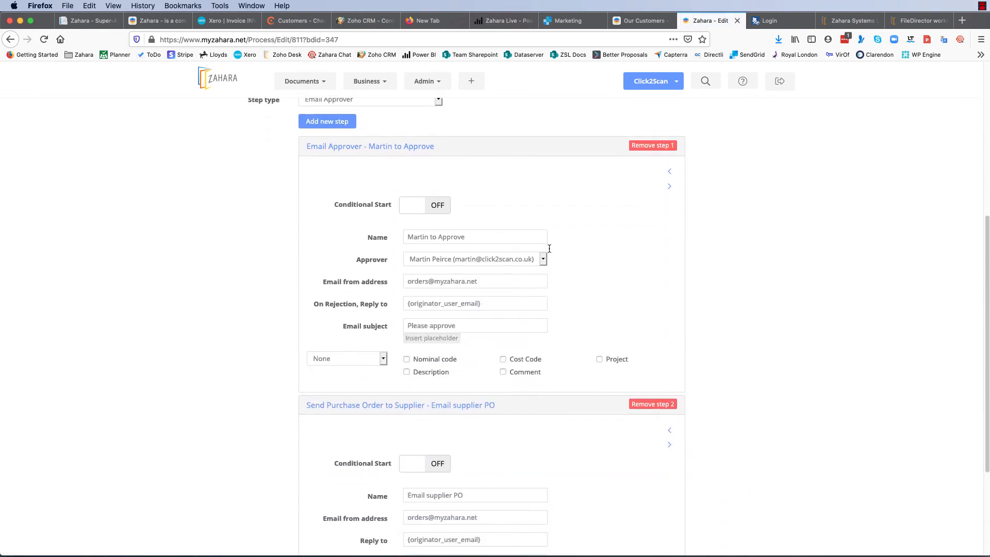
scroll(534, 309, down, 3)
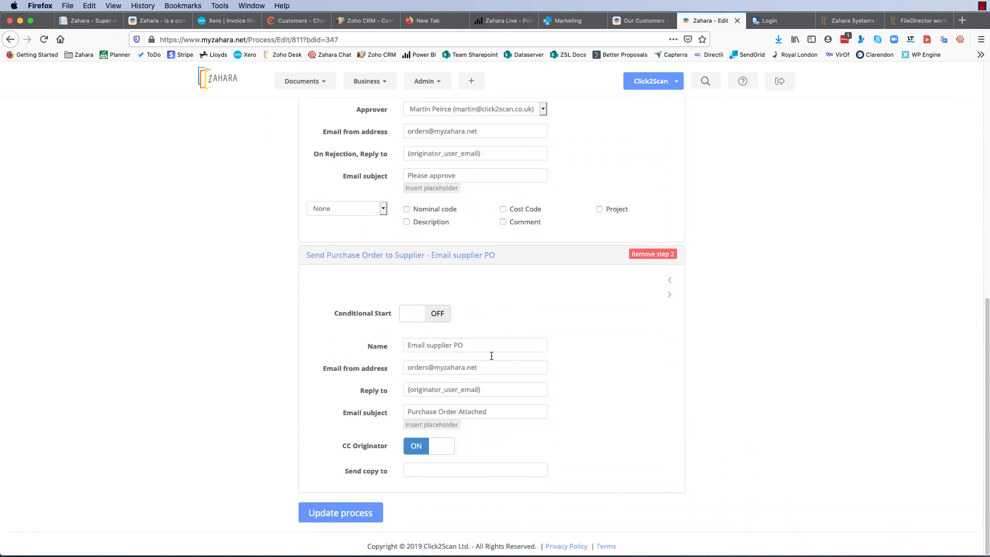
scroll(454, 356, up, 7)
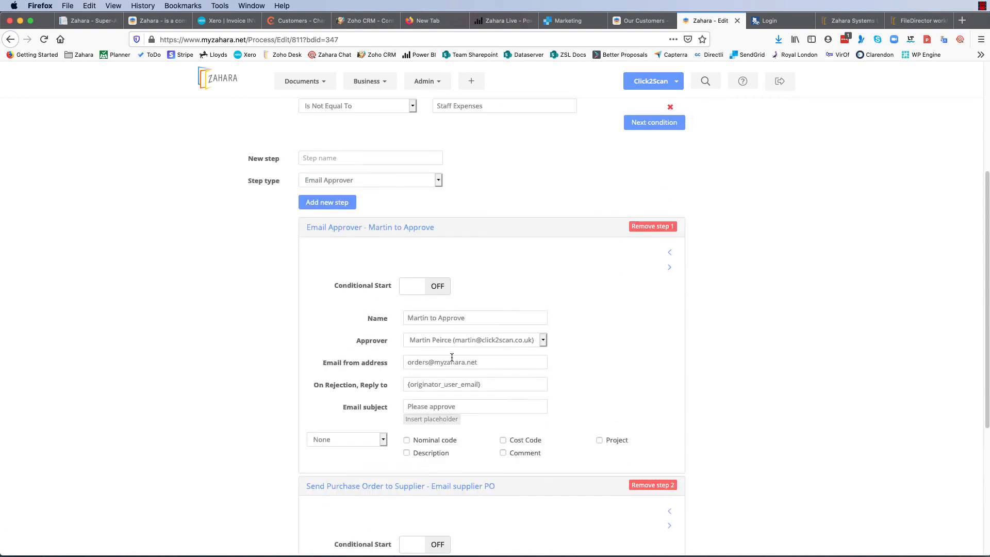
click(369, 252)
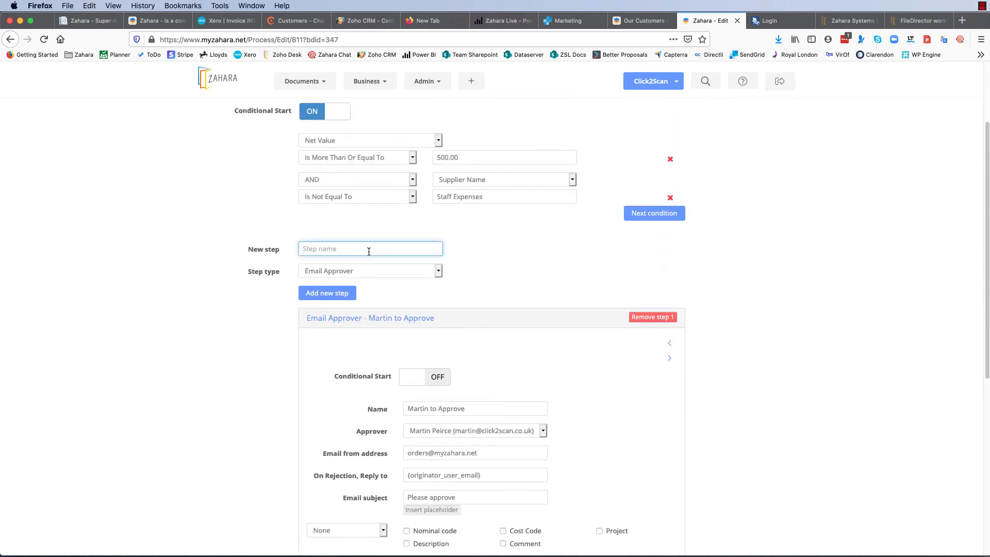
text(Export to )
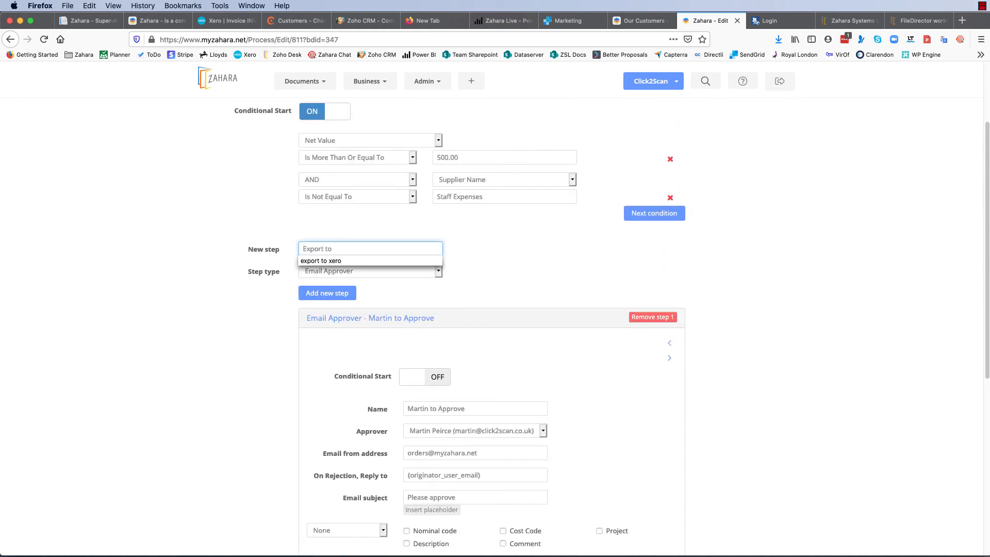
text(FD)
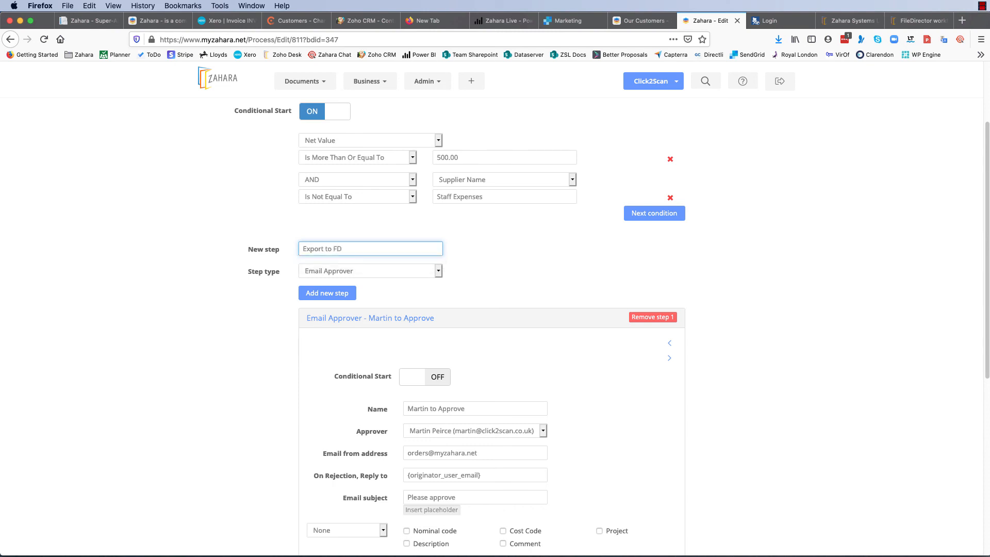
click(438, 270)
click(341, 291)
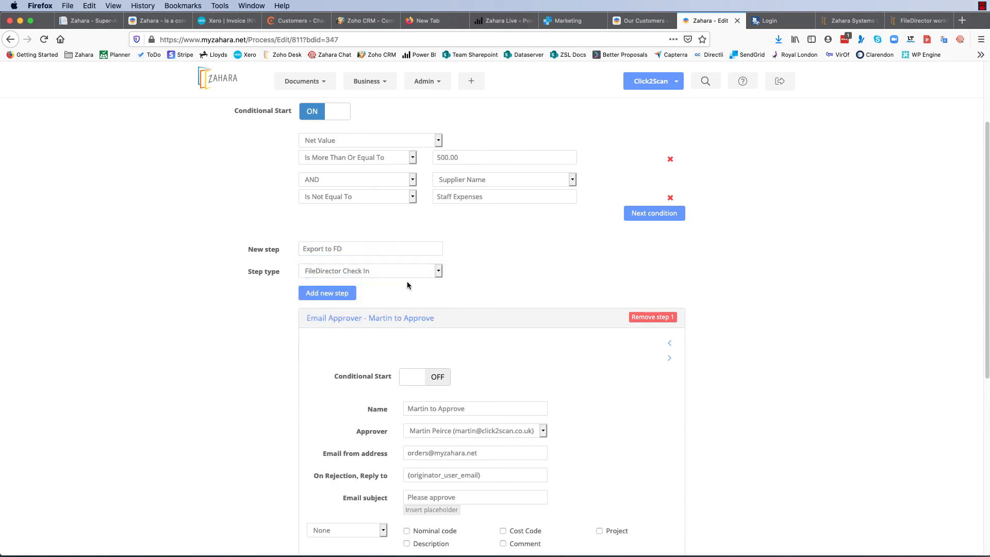
click(338, 294)
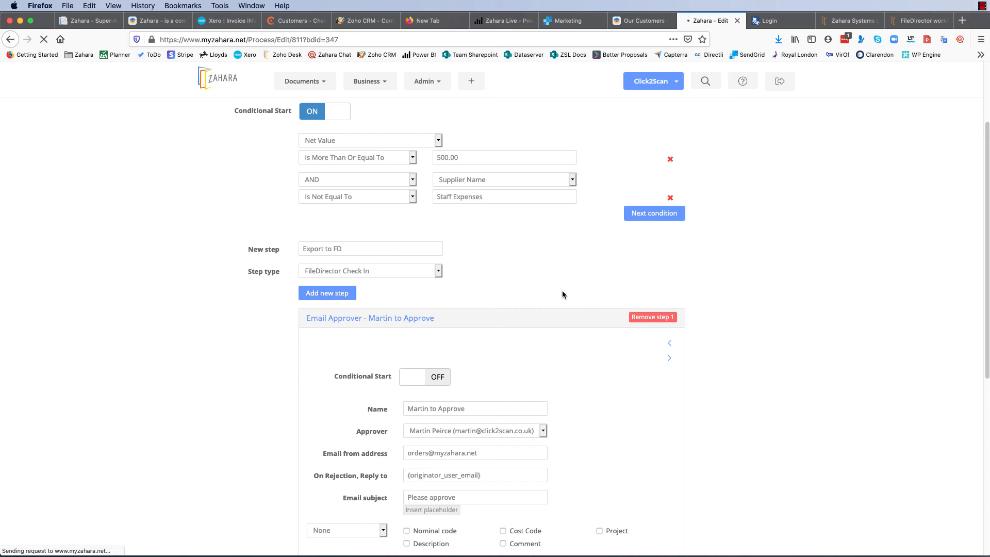
Add five field mapping rows to the Export to FD step and set the first row's Zahara property to Tax Amount.
scroll(559, 294, down, 14)
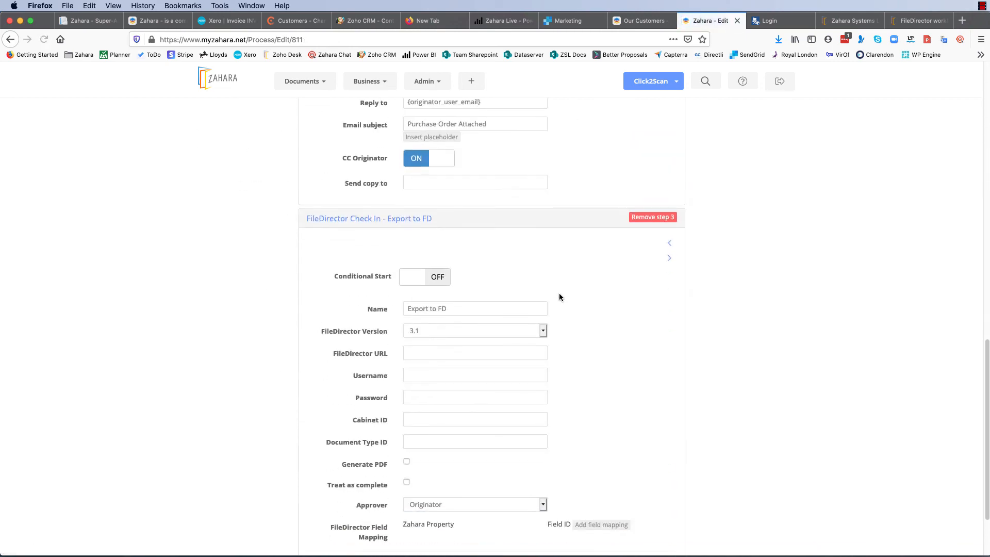
scroll(559, 297, down, 3)
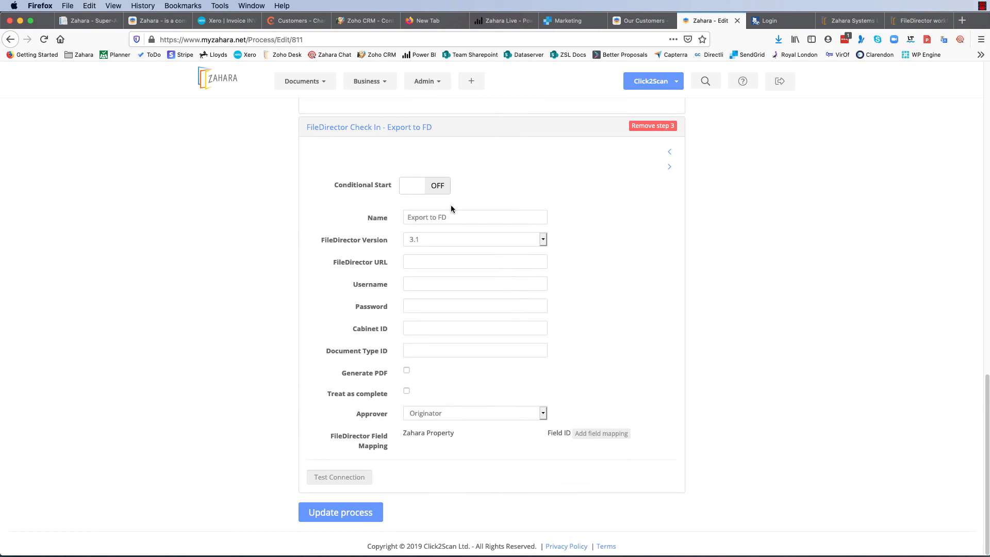
click(588, 437)
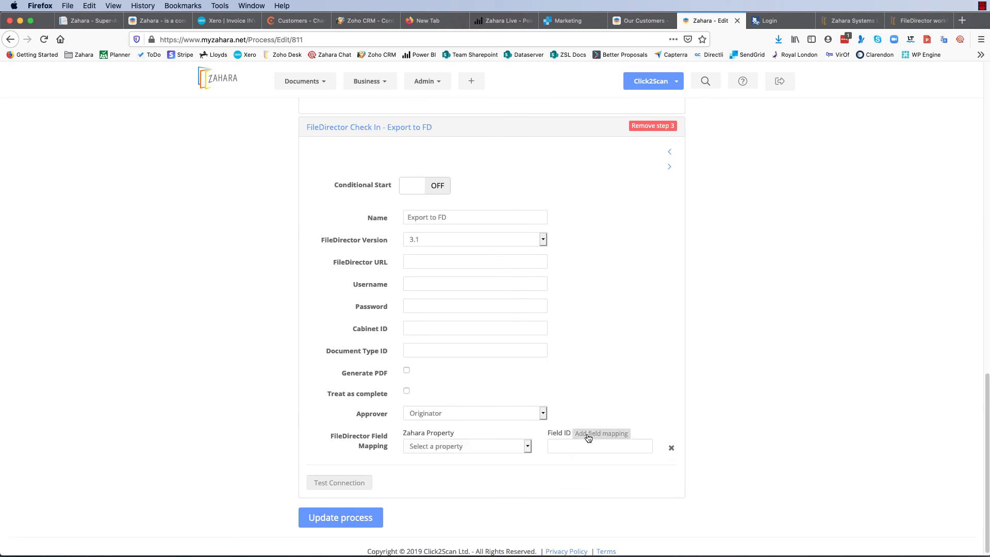
click(588, 436)
click(588, 437)
click(588, 436)
click(588, 437)
click(528, 447)
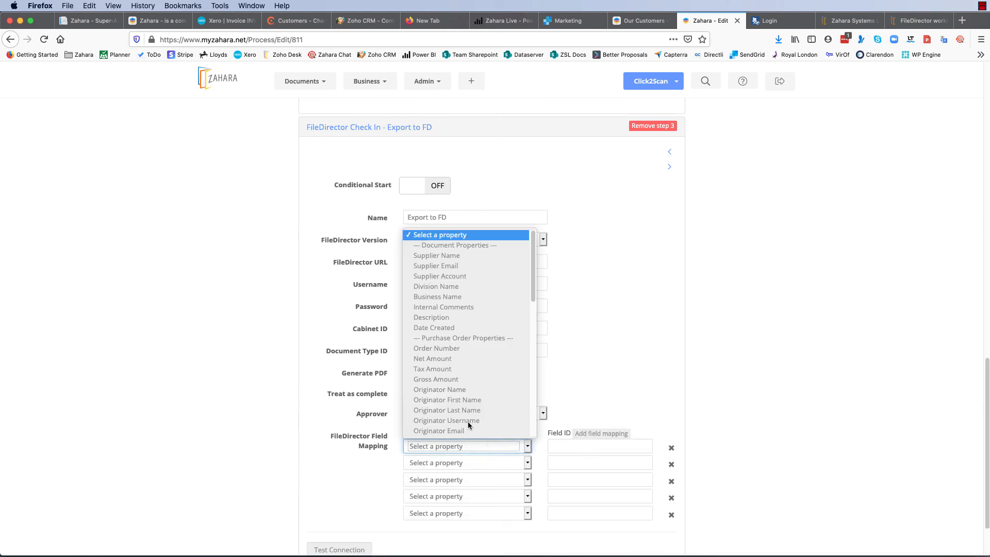
click(439, 373)
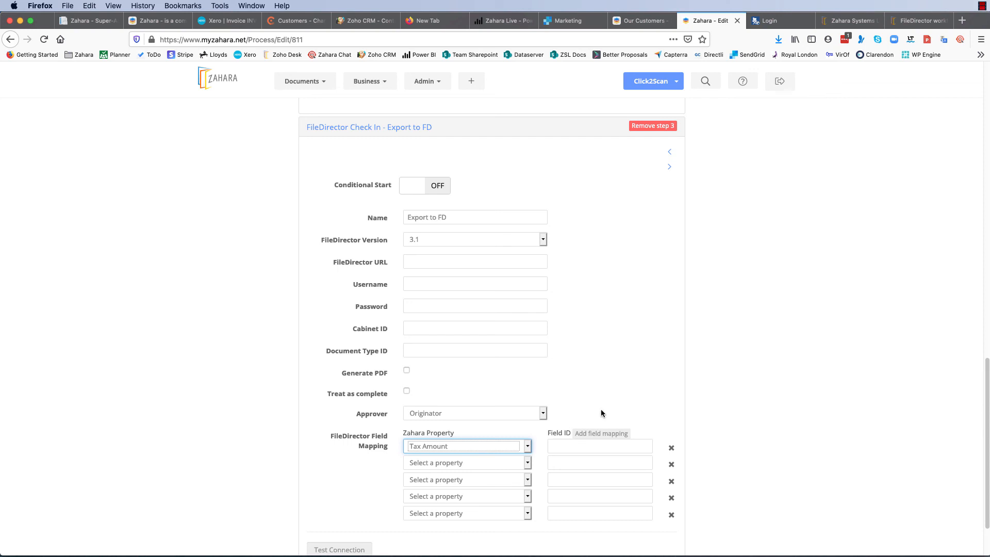
scroll(602, 410, down, 3)
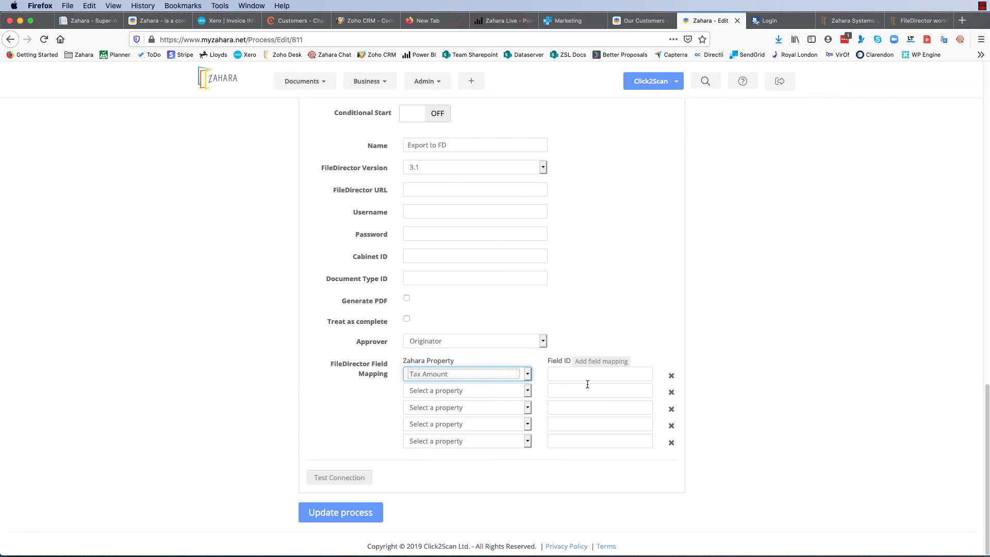
click(982, 6)
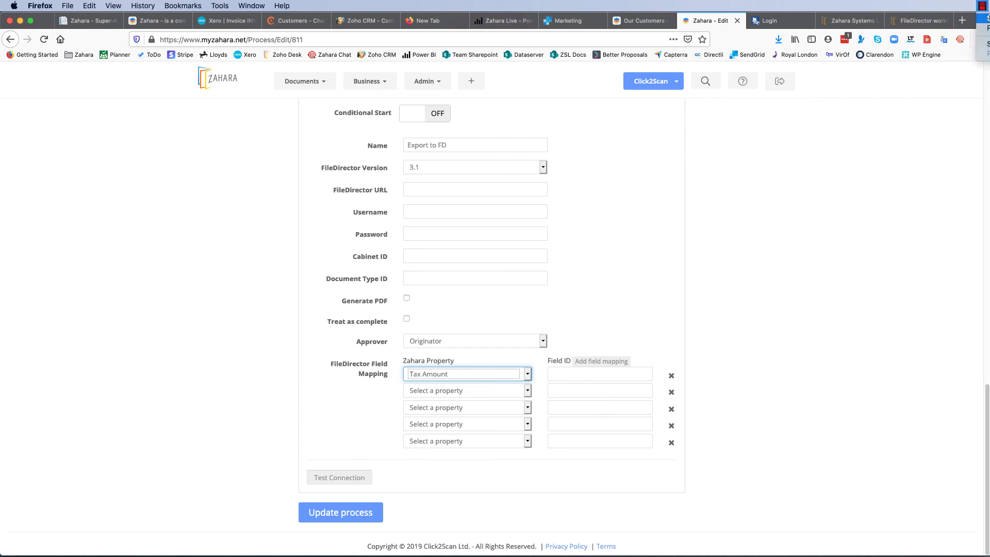